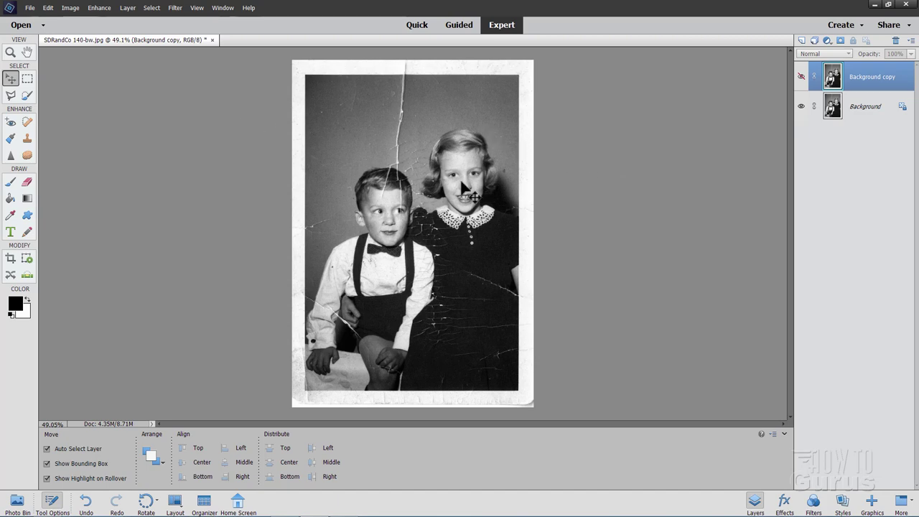
Step: Examine the cracks and skin texture on the two children's faces at 200% zoom
click(10, 52)
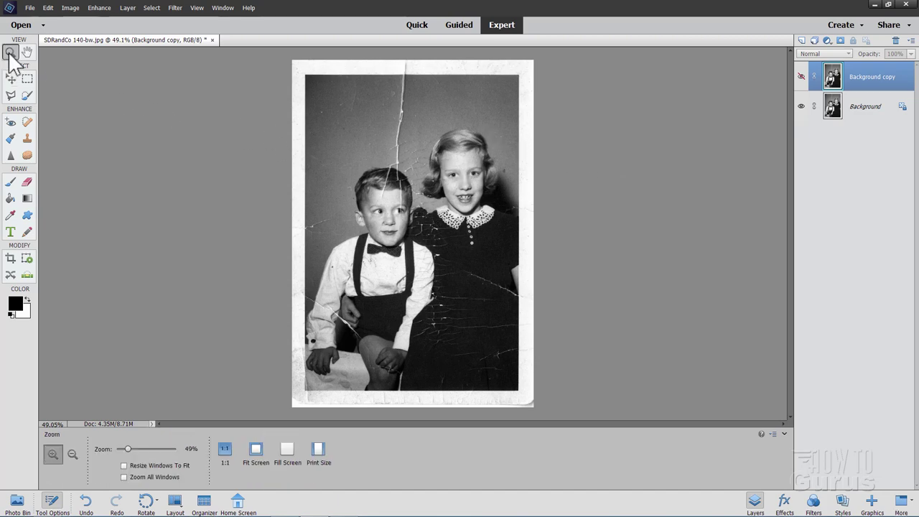
click(422, 188)
click(422, 188)
click(423, 189)
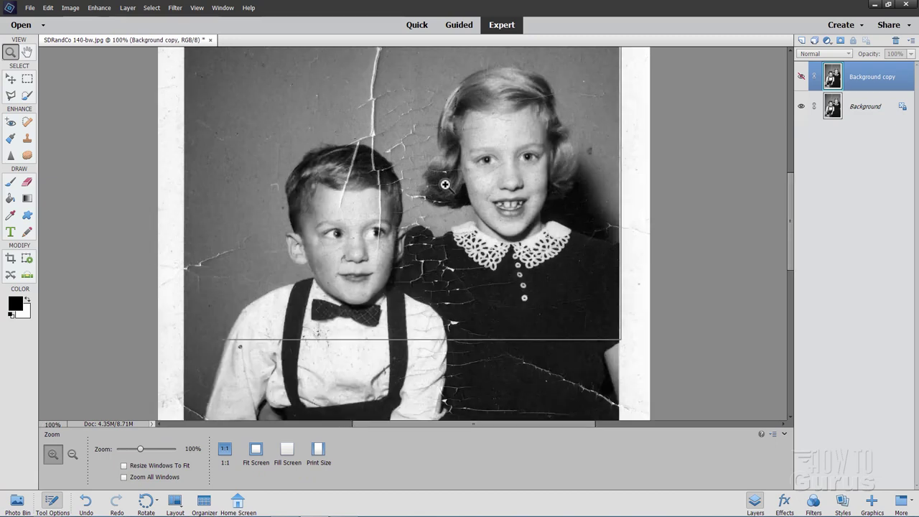
click(447, 186)
scroll(683, 184, up, 1)
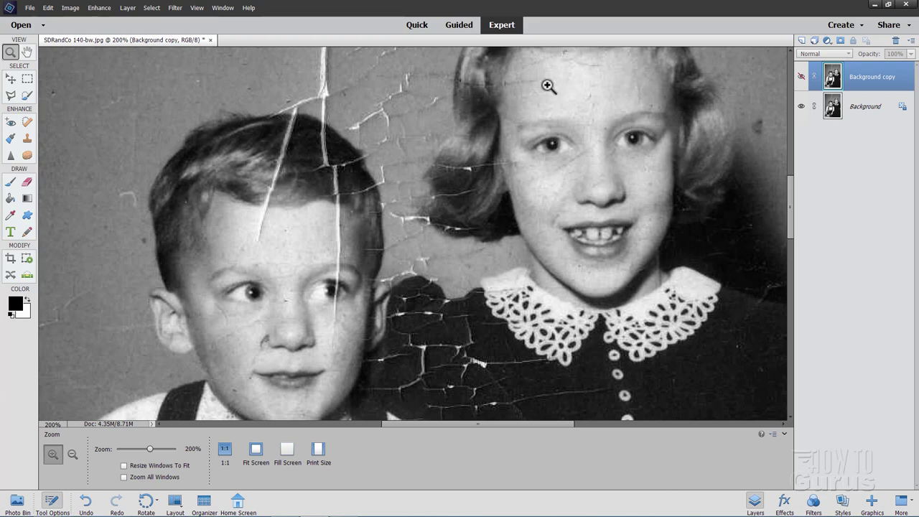
click(10, 79)
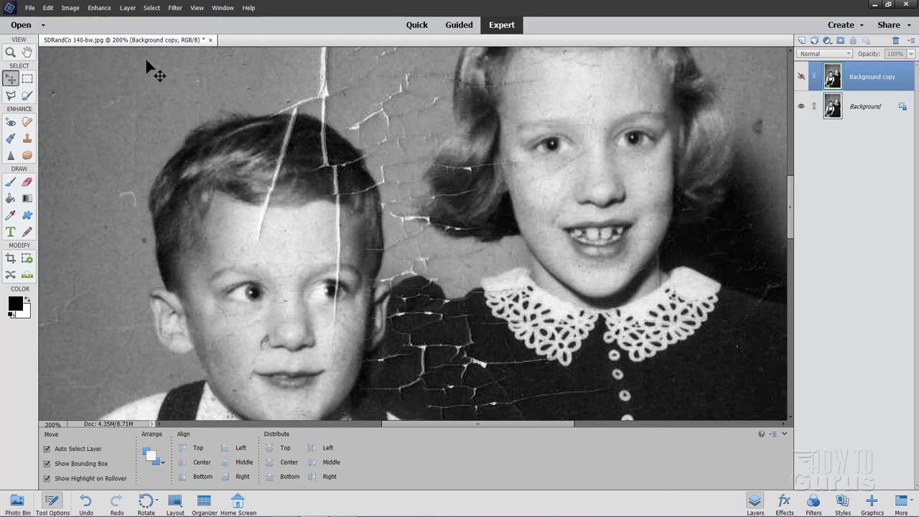
click(152, 9)
mouse_move(93, 13)
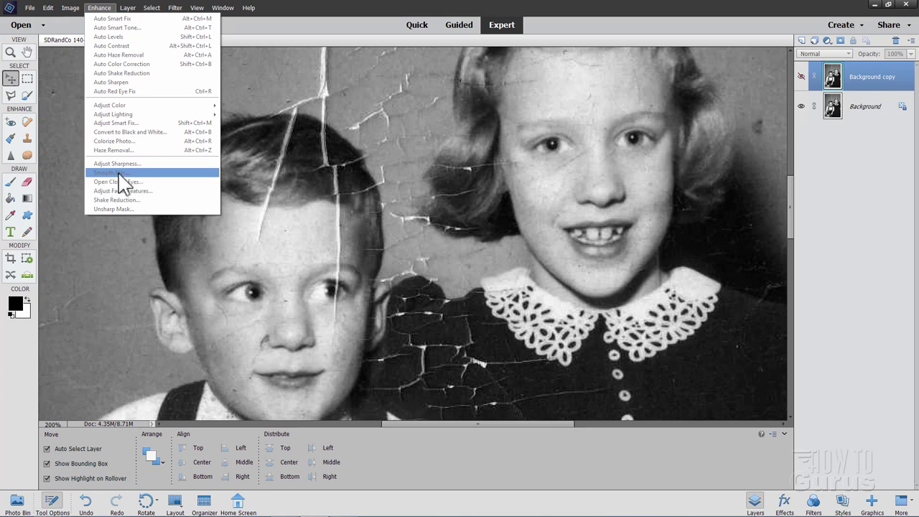
click(341, 27)
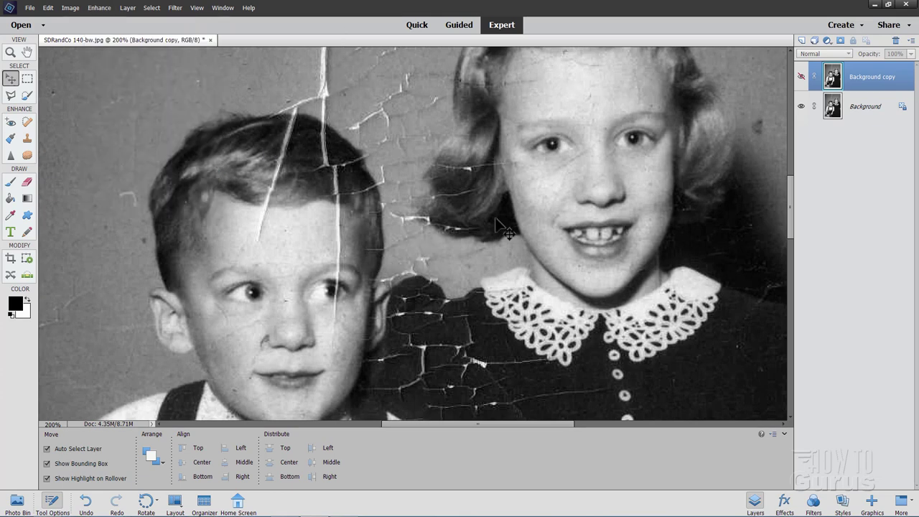
Step: Compare the children's faces with the Background copy layer shown and hidden, leaving it hidden
click(801, 76)
click(801, 77)
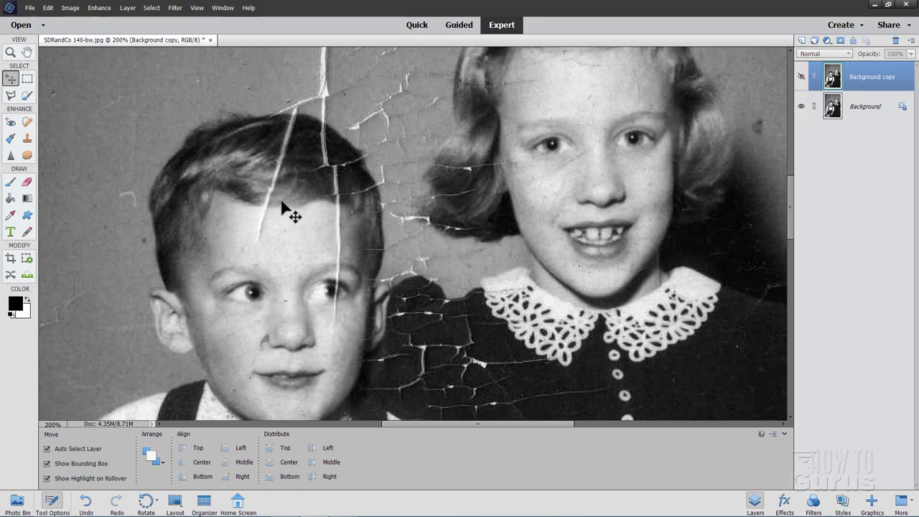
click(801, 77)
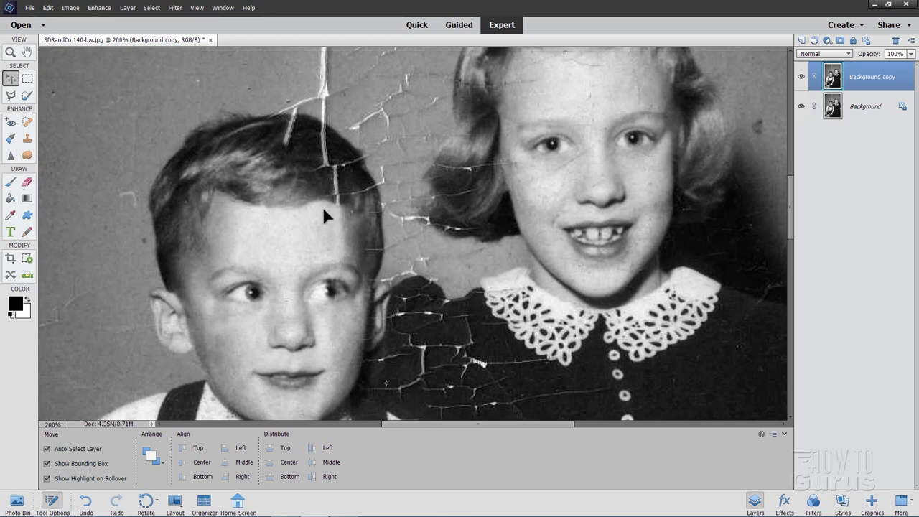
click(801, 77)
Step: Open Smooth Skin for the Background layer with the preview enlarged to 200%
click(850, 112)
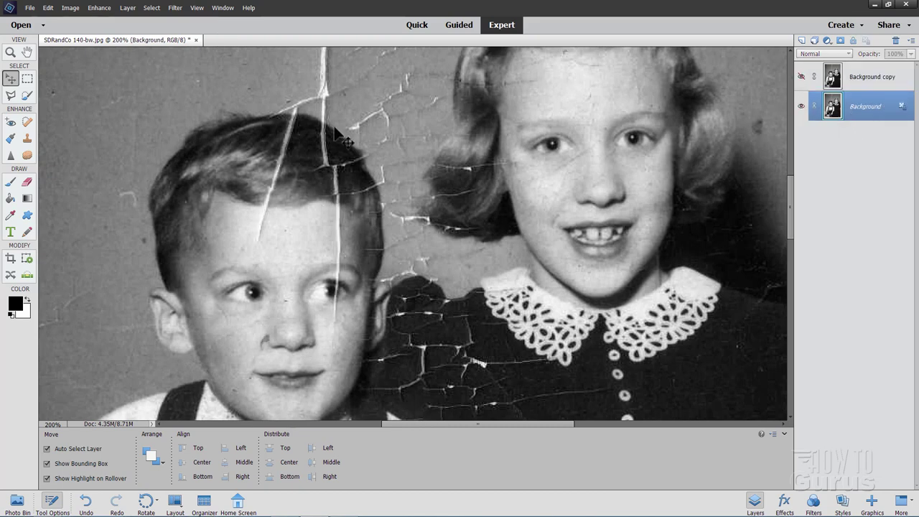
click(100, 9)
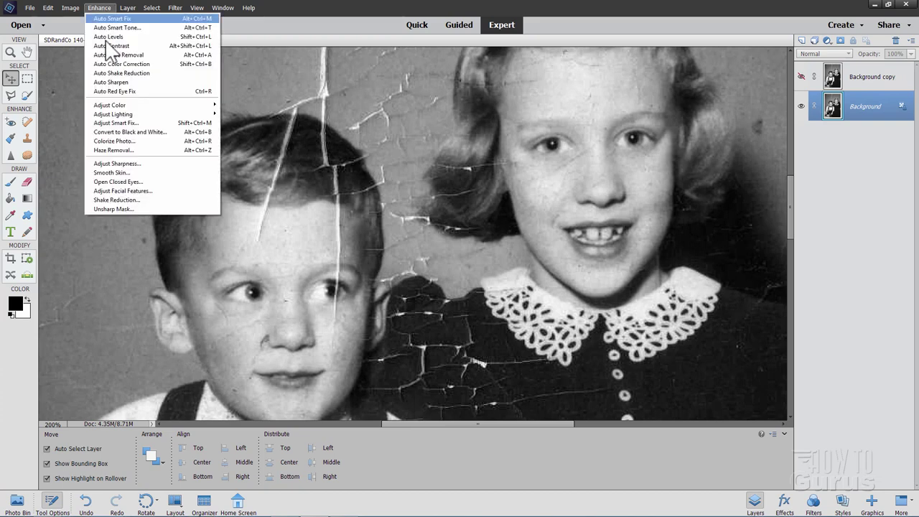
click(124, 172)
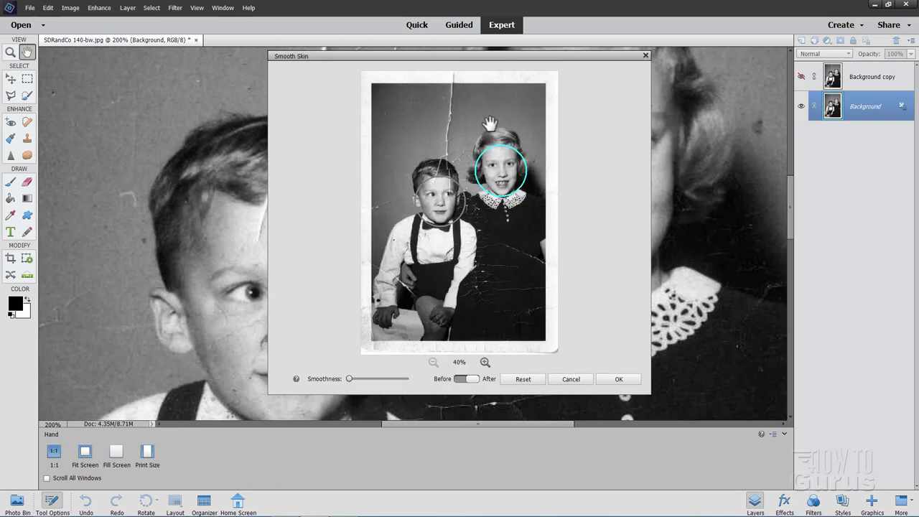
click(484, 362)
click(485, 362)
click(485, 362)
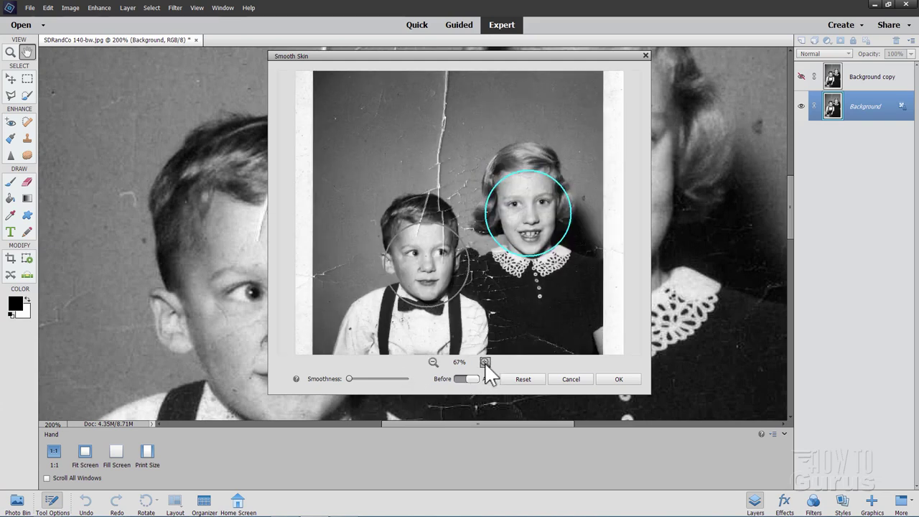
click(485, 362)
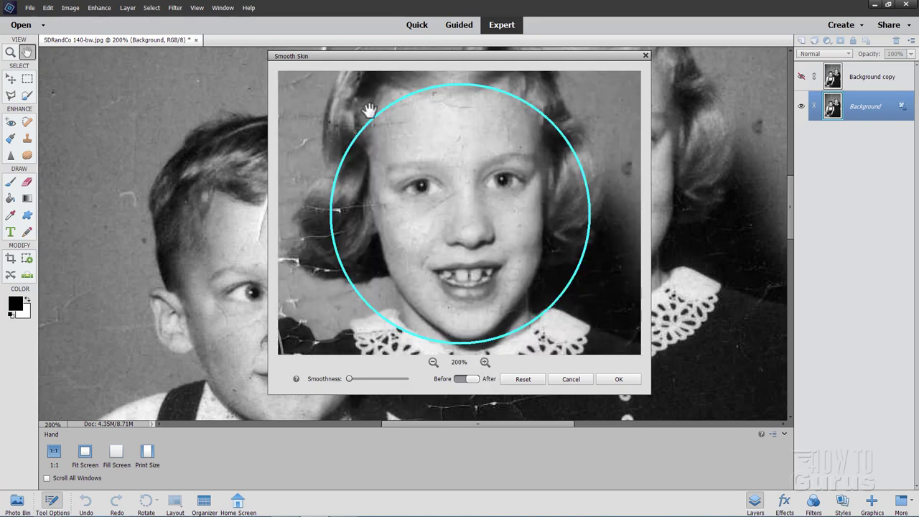
Step: Choose the boy's face in the Smooth Skin preview, and switch back to the girl's face as the smoothing target
drag(346, 237, 453, 220)
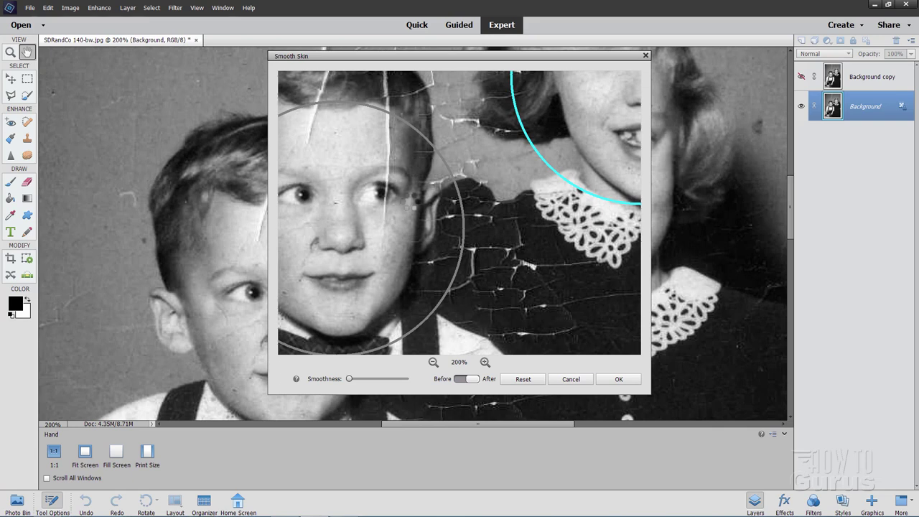
click(386, 213)
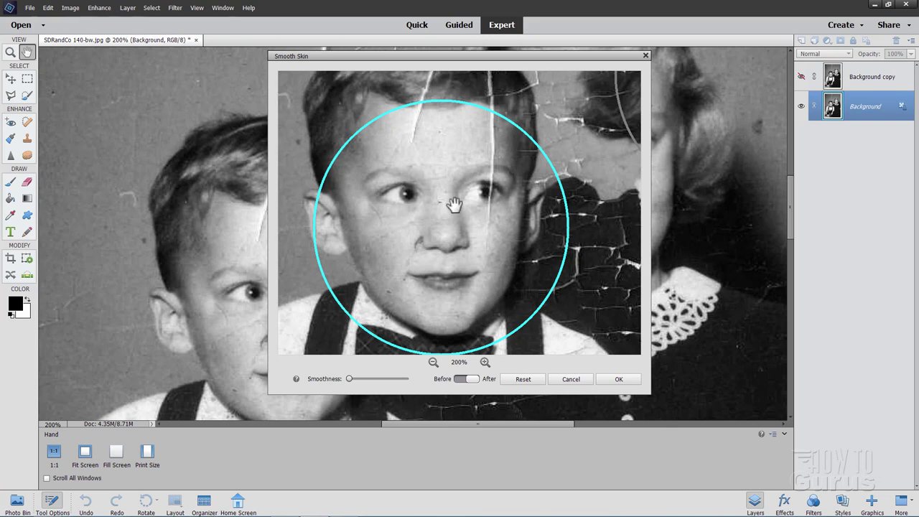
drag(400, 205, 354, 237)
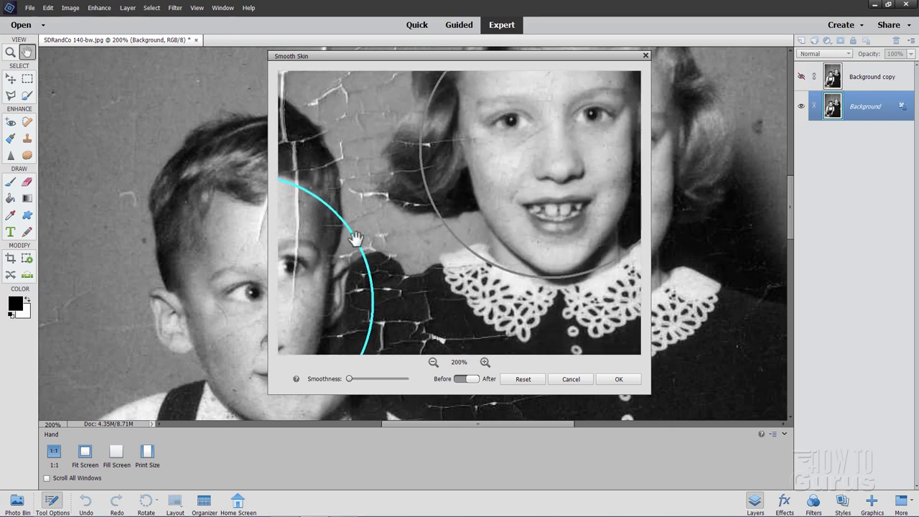
click(480, 175)
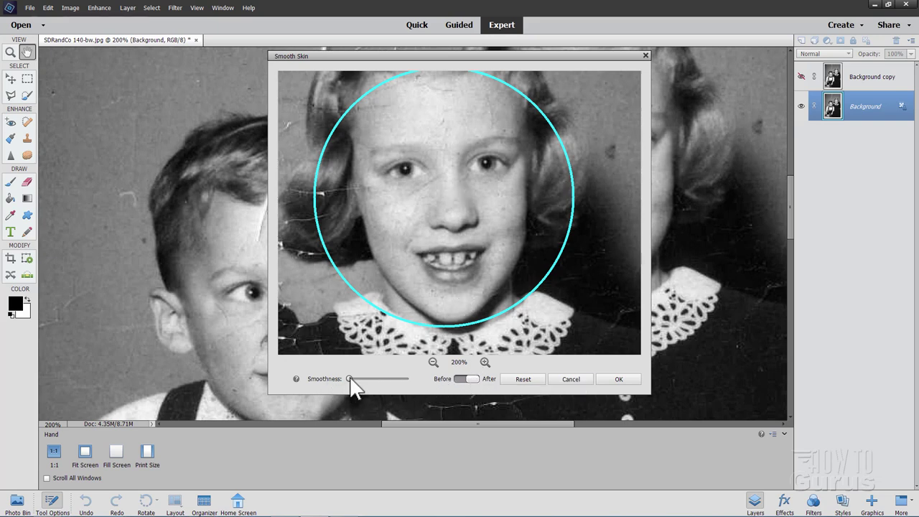
Step: Set the girl's skin smoothness to the maximum and compare her face before and after
drag(350, 380, 428, 381)
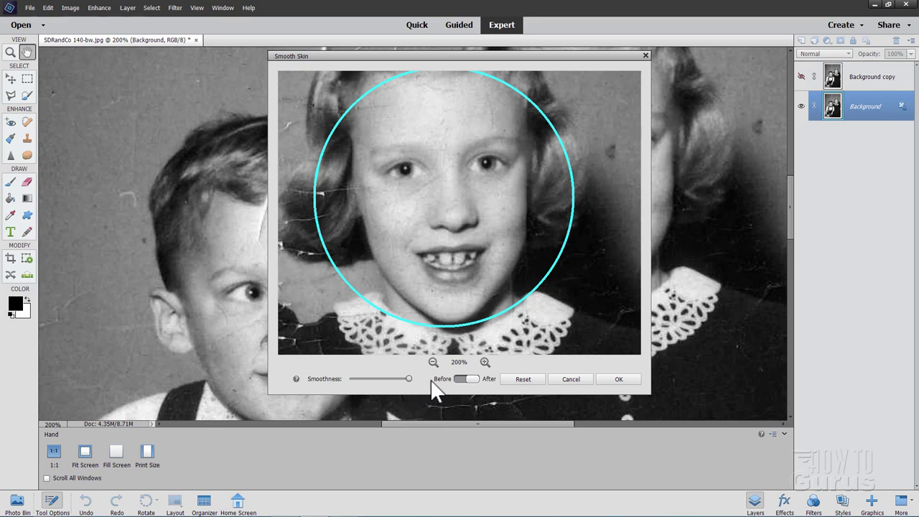
click(476, 380)
click(463, 381)
click(467, 380)
Step: Select the boy's face, set its smoothness to the maximum, and compare it before and after
drag(380, 256, 557, 179)
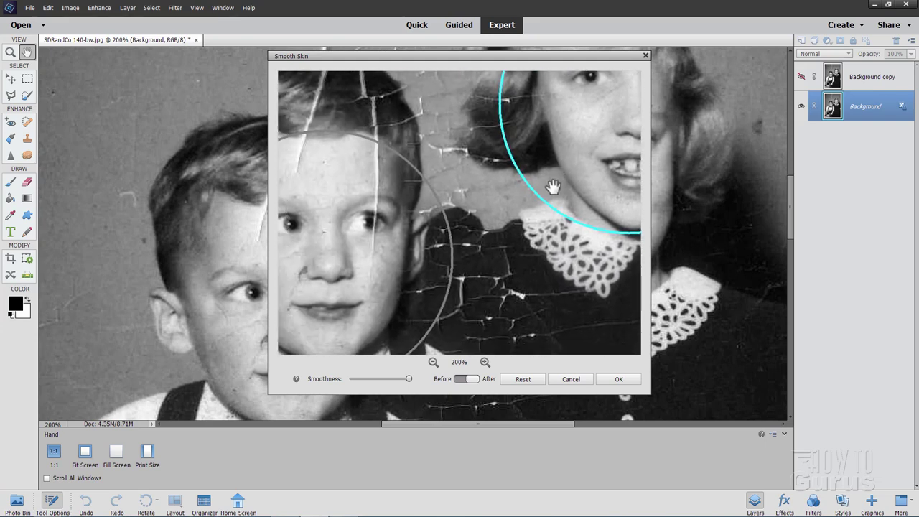
drag(489, 273, 606, 237)
click(515, 225)
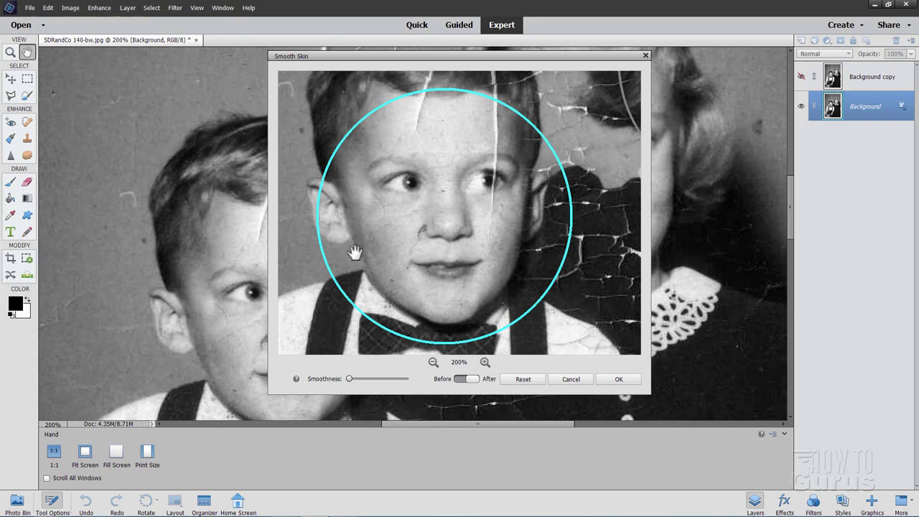
drag(352, 379, 414, 378)
click(458, 379)
click(472, 380)
Step: Review the girl's smoothed face in the preview and apply Smooth Skin to the Background layer
drag(535, 226, 402, 283)
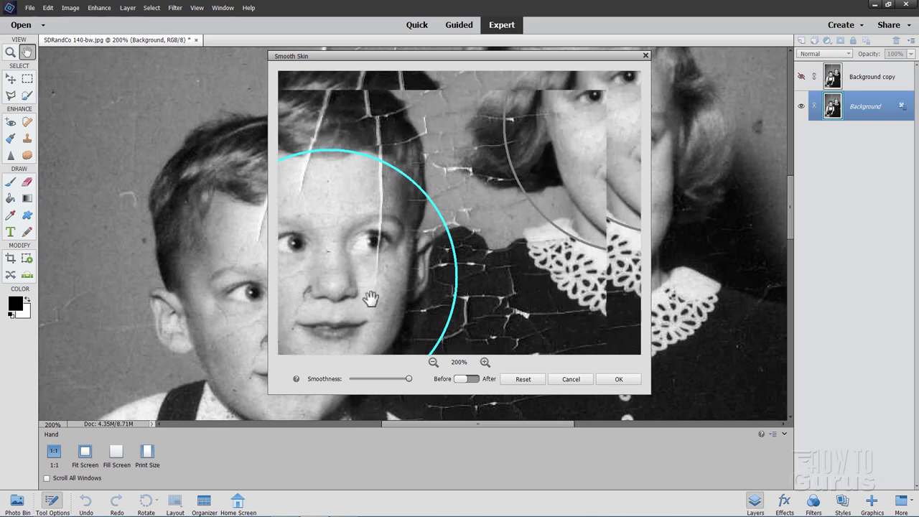
drag(424, 240, 318, 222)
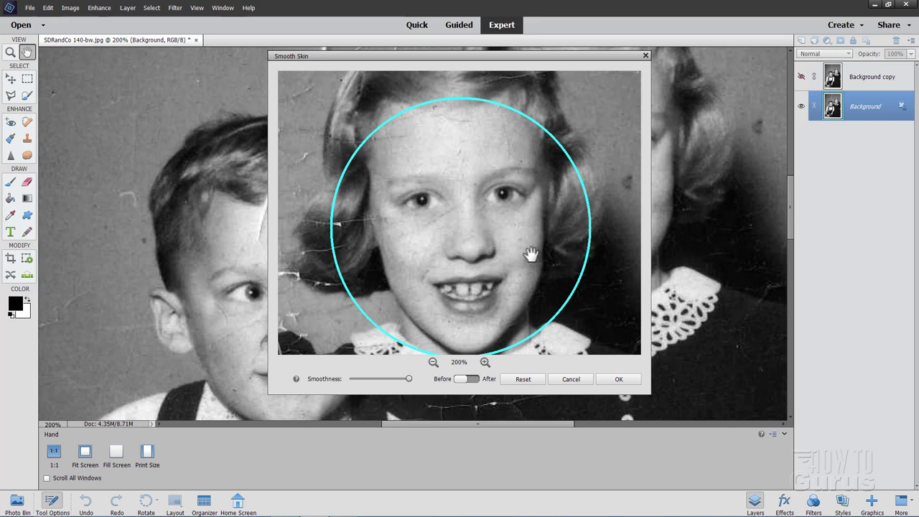
drag(530, 252, 526, 237)
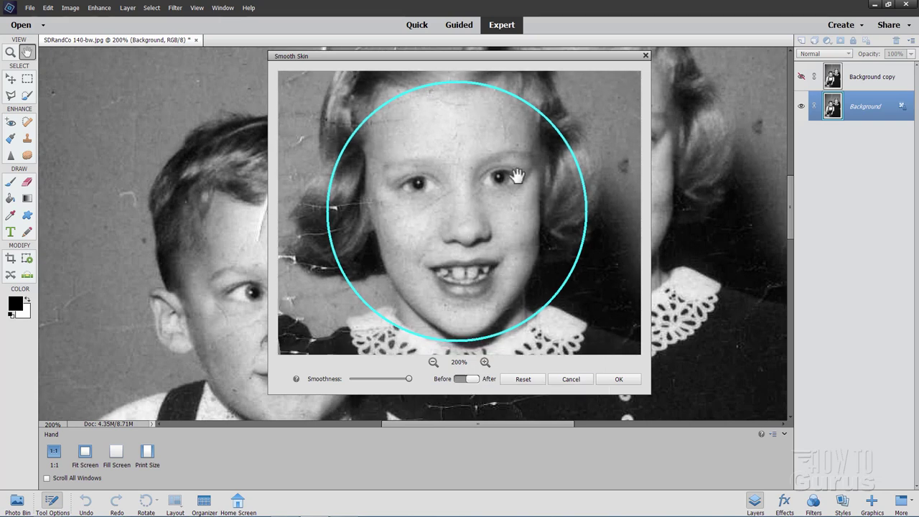
click(618, 379)
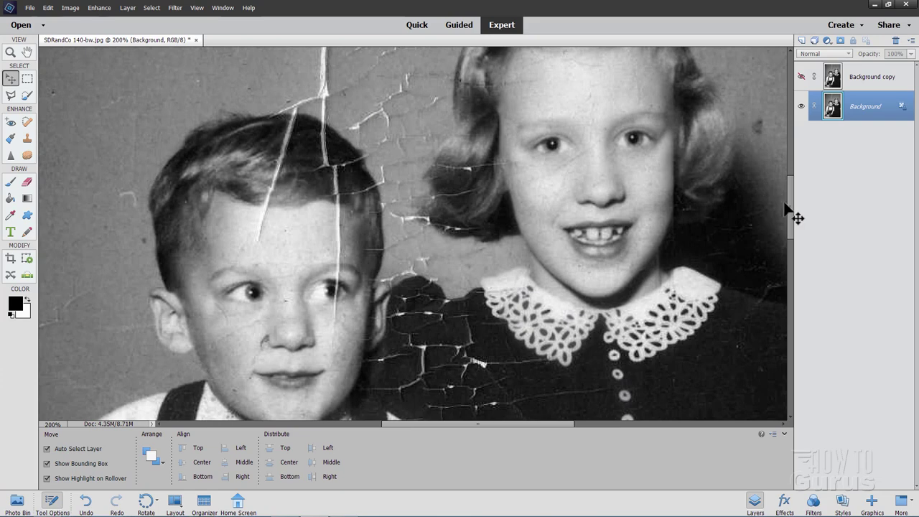
Step: Undo the skin smoothing applied to the Background layer
drag(791, 204, 790, 188)
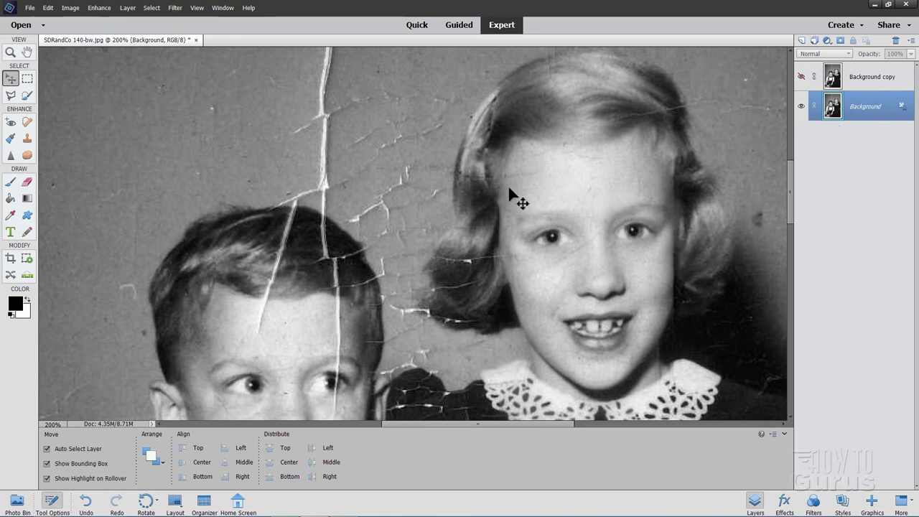
click(47, 7)
click(54, 20)
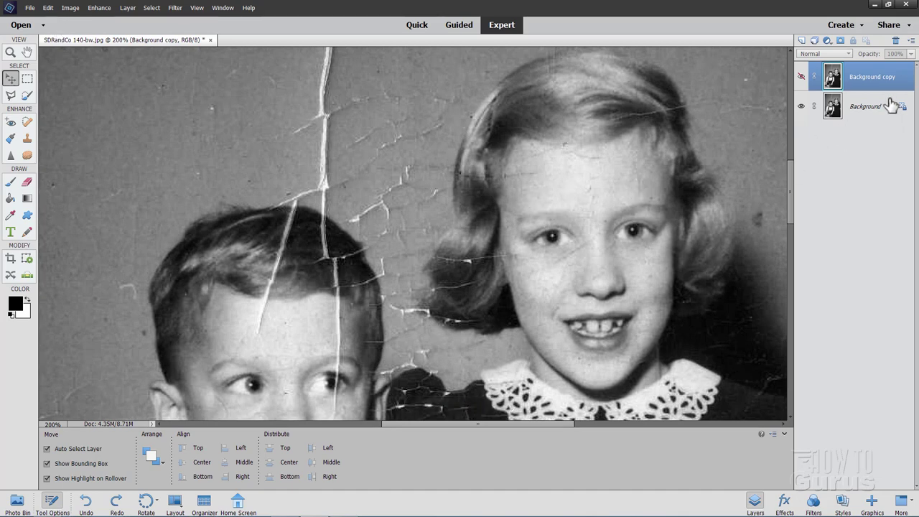
Step: Delete the hidden Background copy layer
click(871, 113)
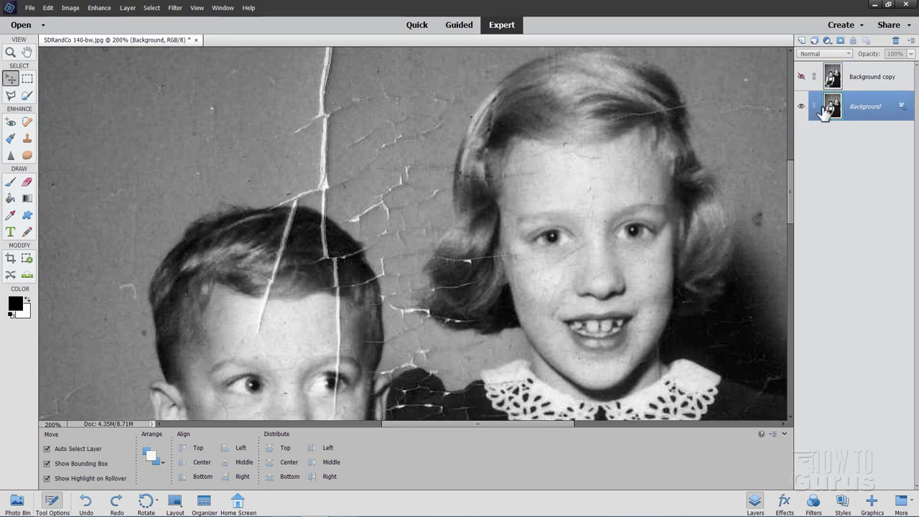
click(858, 78)
click(895, 41)
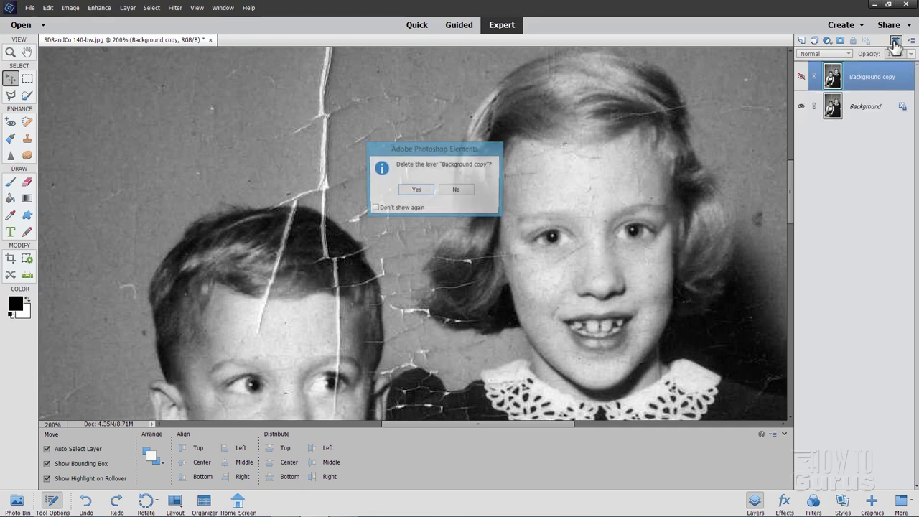
click(425, 191)
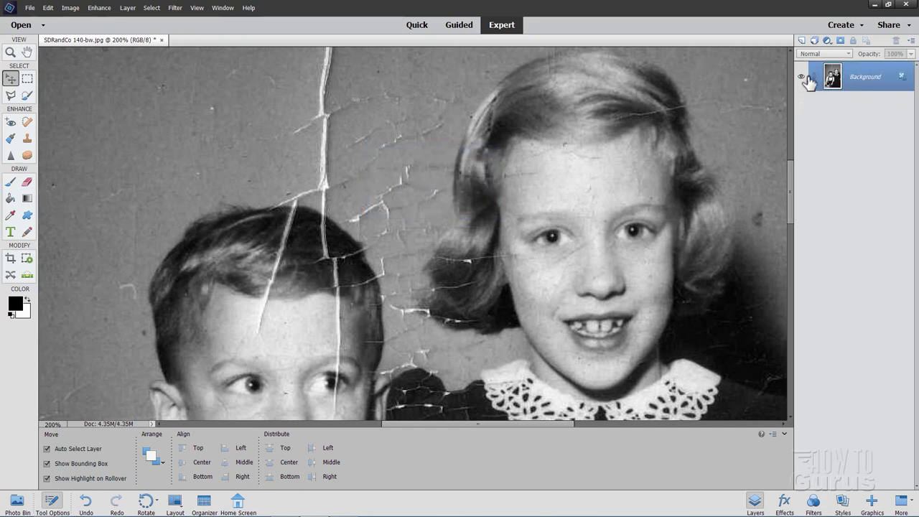
Step: Duplicate the Background layer as Background copy
right_click(868, 82)
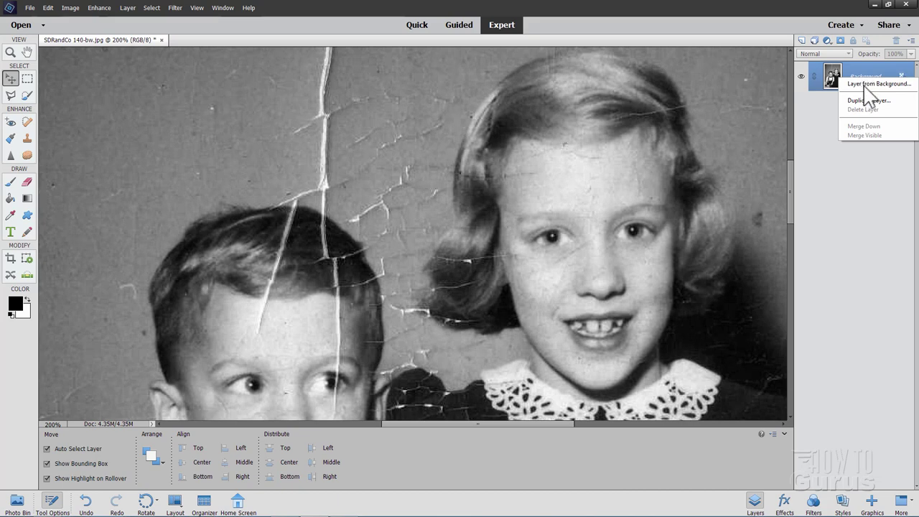
click(868, 100)
click(550, 156)
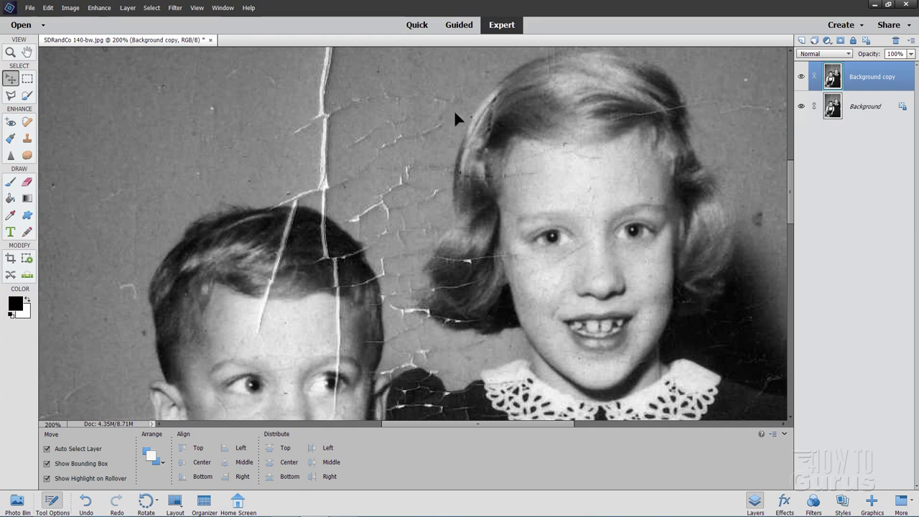
Step: Apply Smooth Skin at maximum smoothness to the girl's face on the Background copy layer
click(99, 8)
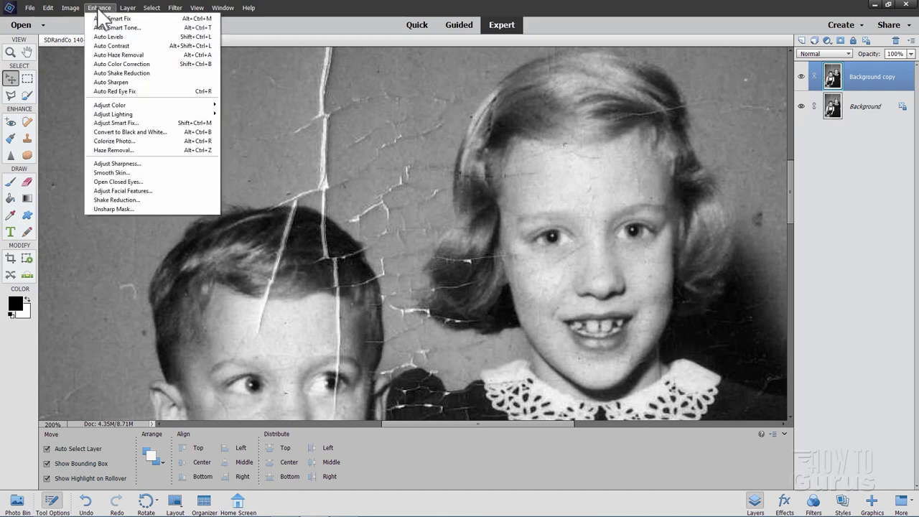
click(118, 172)
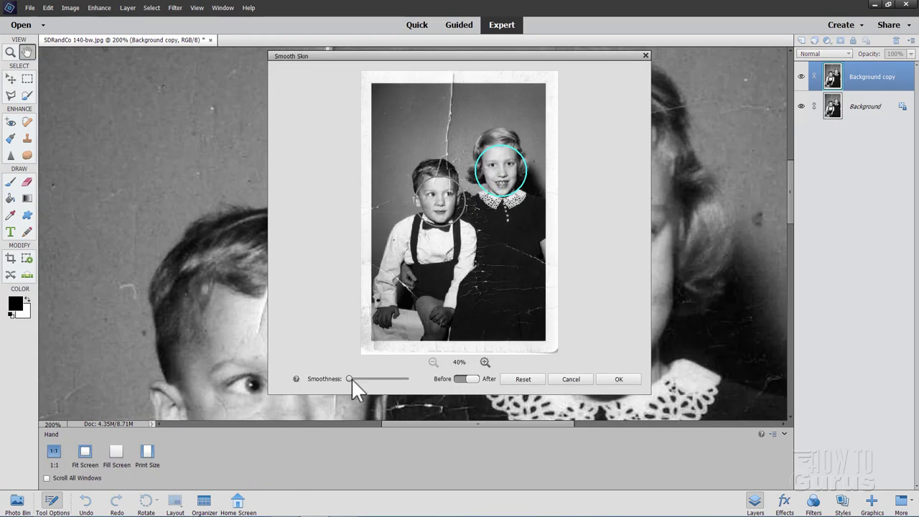
drag(349, 379, 418, 381)
click(626, 382)
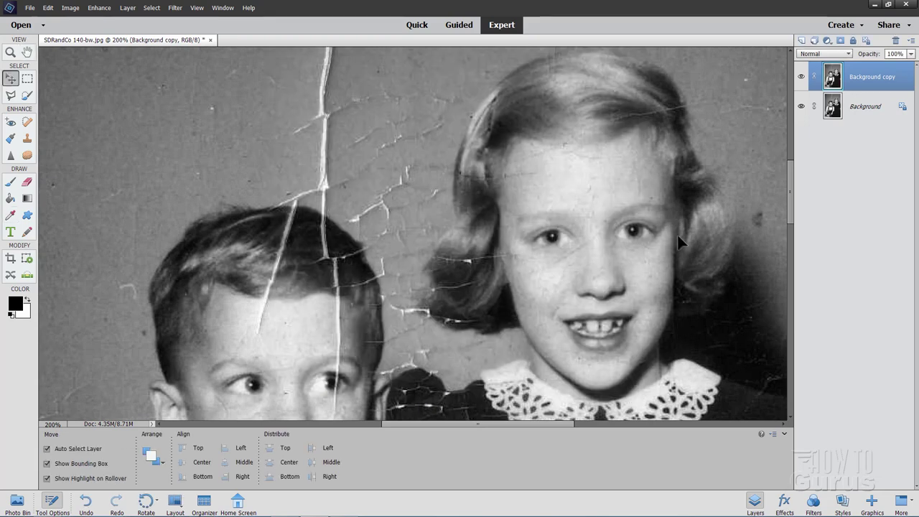
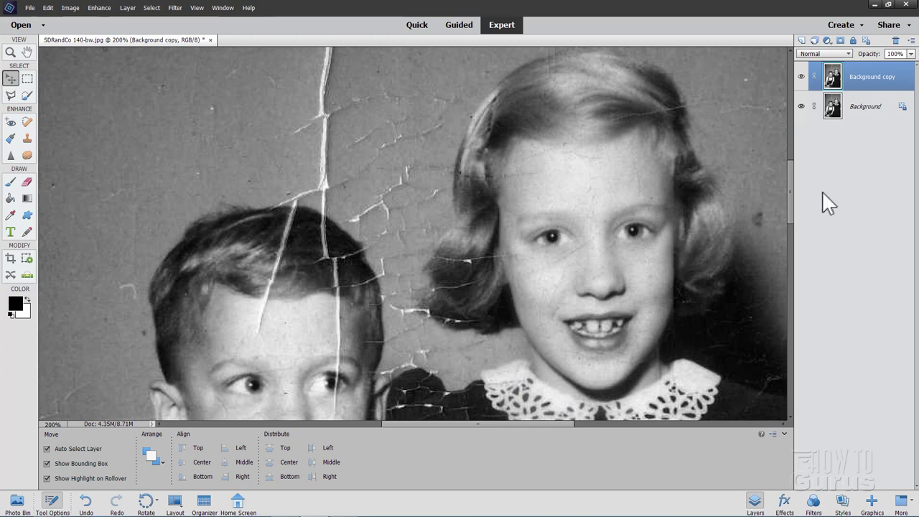
Step: Toggle the Background copy layer's visibility to compare the girl's face before and after skin smoothing
click(803, 78)
click(803, 78)
click(803, 79)
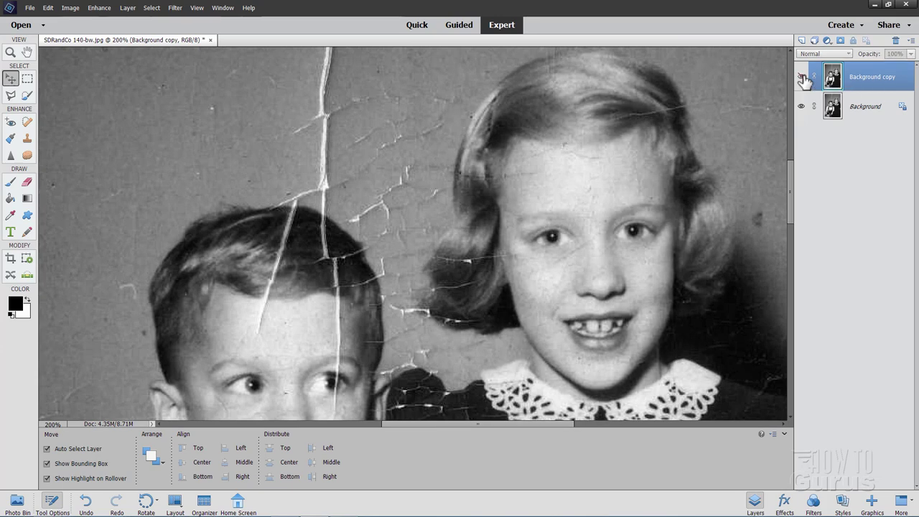
click(803, 78)
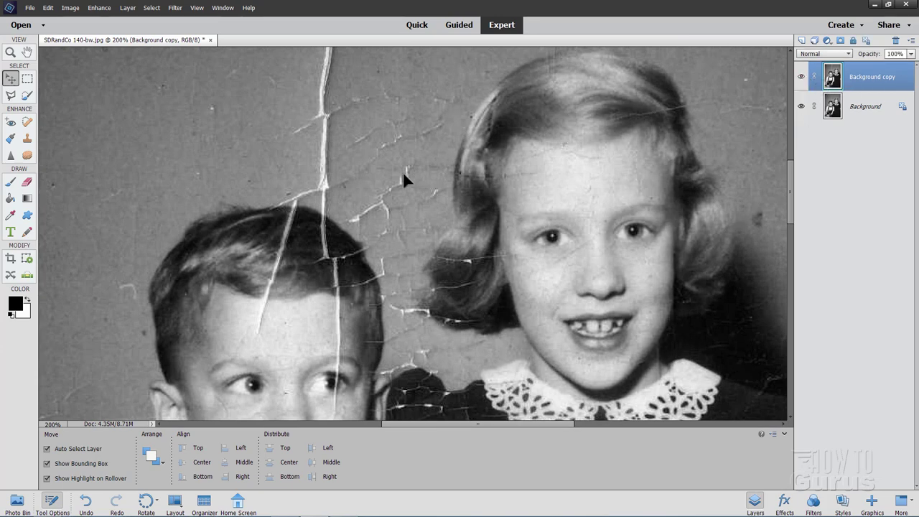
Step: Examine the girl's jaw and cheek edges at 400% with the Background copy layer alternately hidden and shown
click(11, 52)
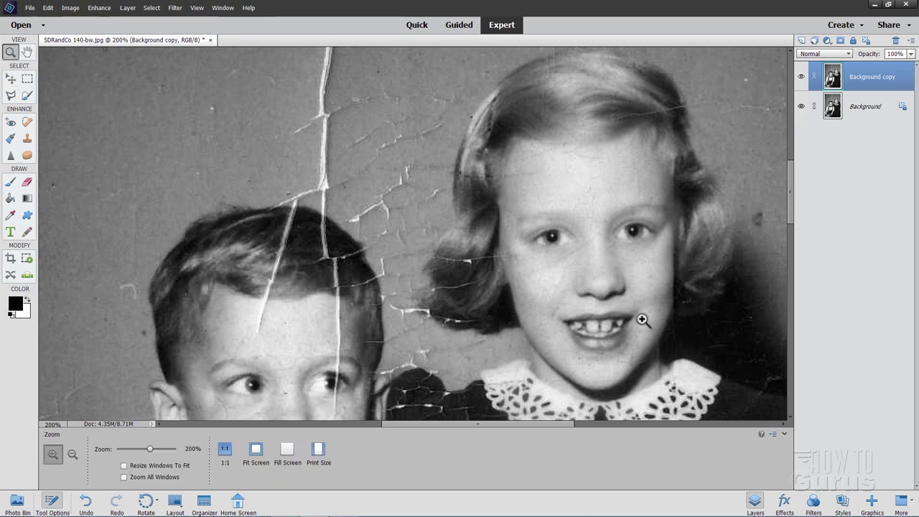
click(687, 338)
click(688, 337)
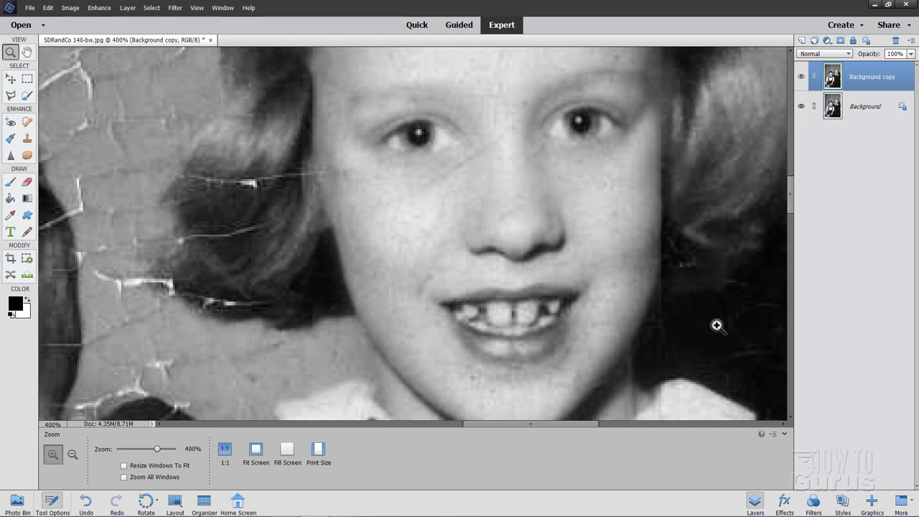
drag(716, 322, 661, 277)
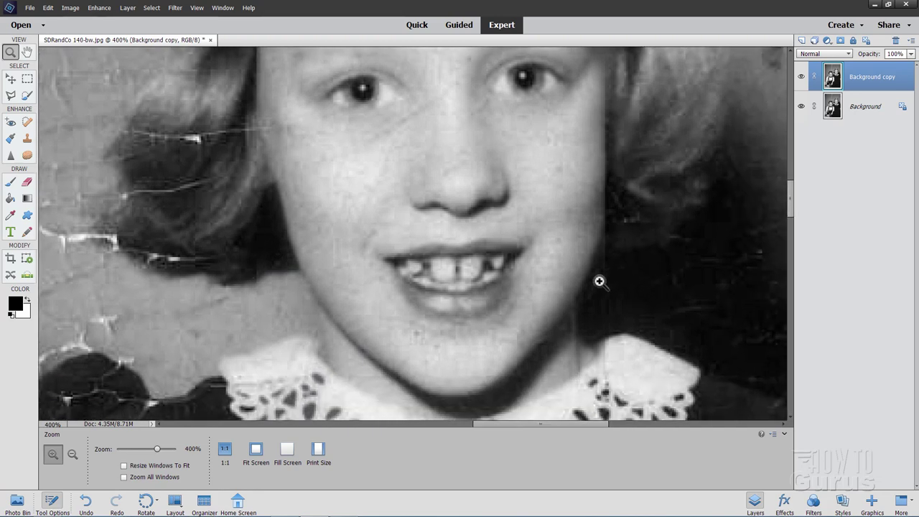
click(11, 79)
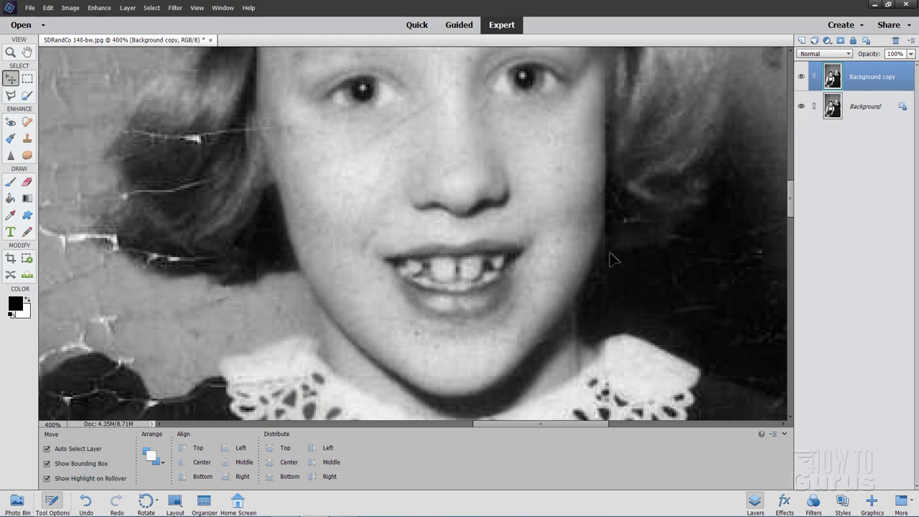
click(801, 76)
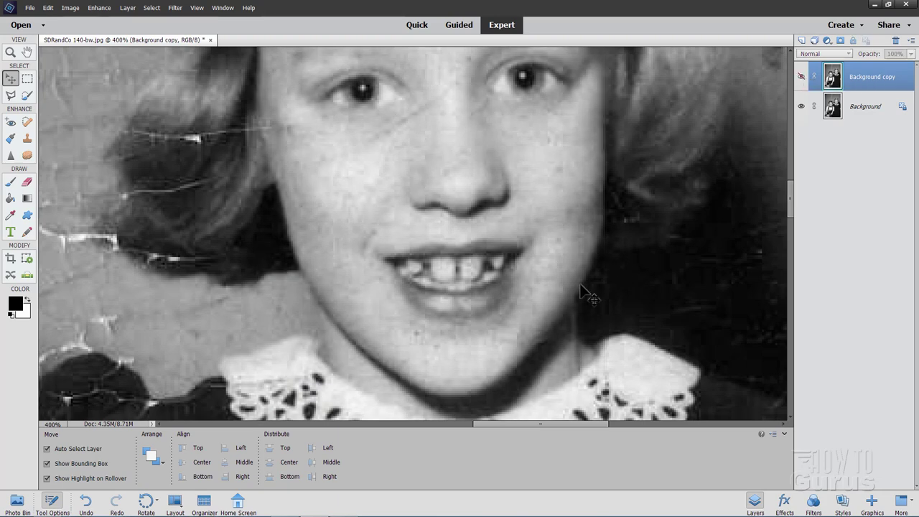
click(802, 76)
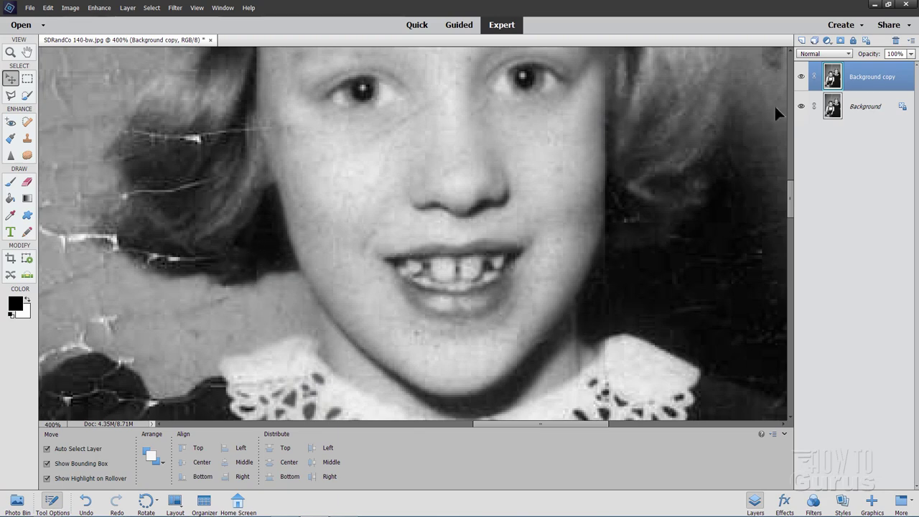
click(802, 77)
click(802, 77)
click(802, 77)
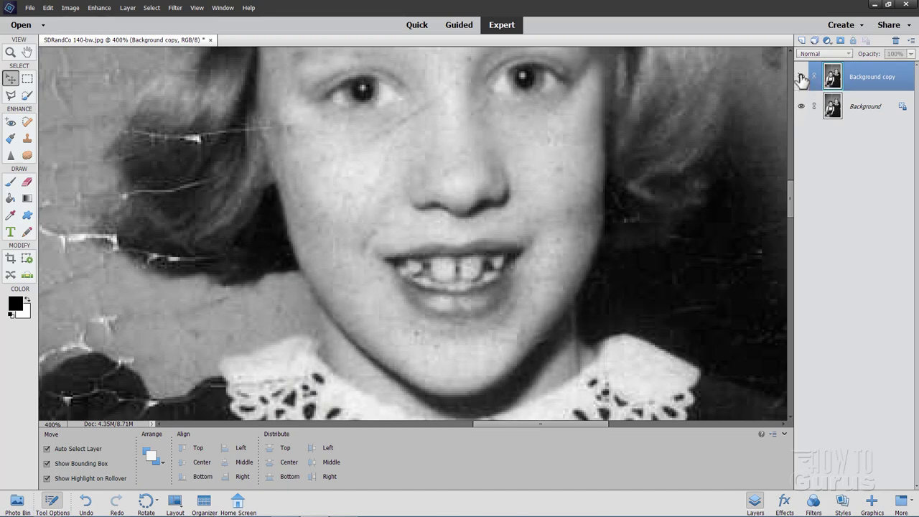
click(802, 77)
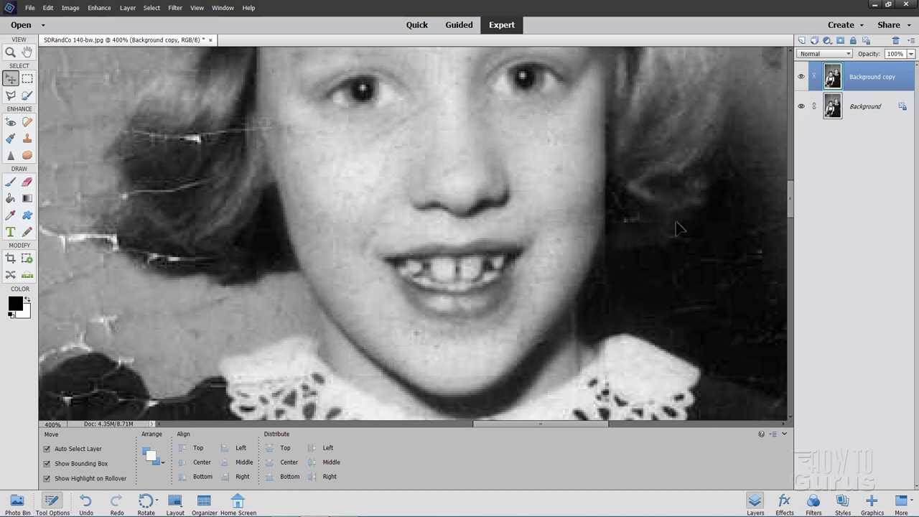
Step: Add a layer mask to Background copy and paint it black with a 15 px brush along the right edge of the girl's face
mouse_move(790, 208)
mouse_down()
mouse_move(790, 187)
mouse_move(791, 194)
mouse_up()
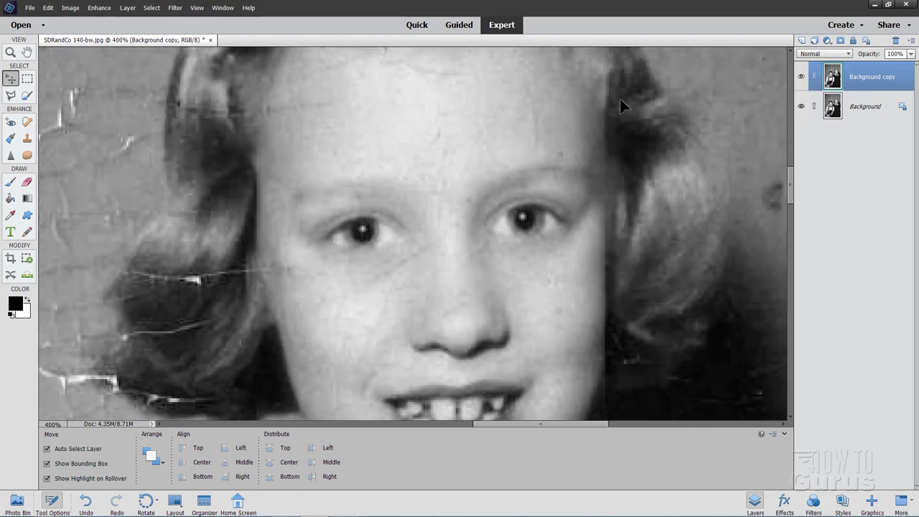
click(11, 53)
click(159, 448)
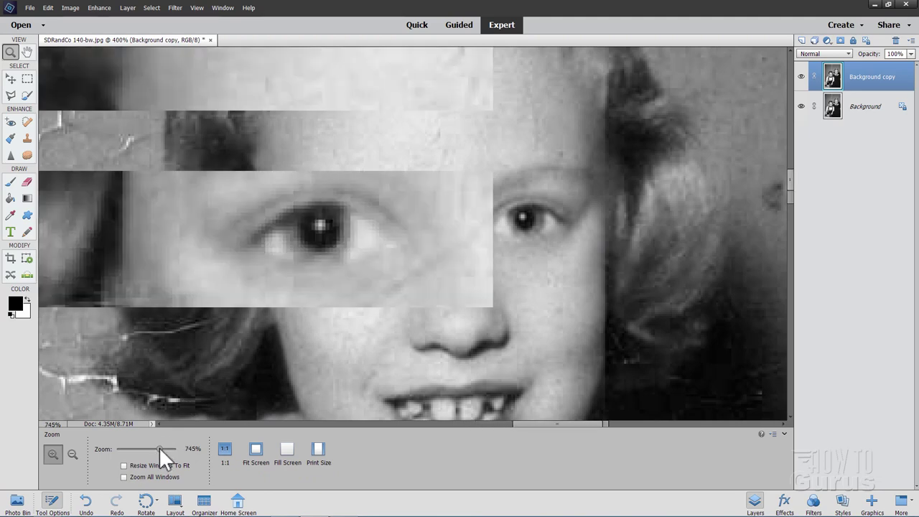
drag(159, 446, 150, 449)
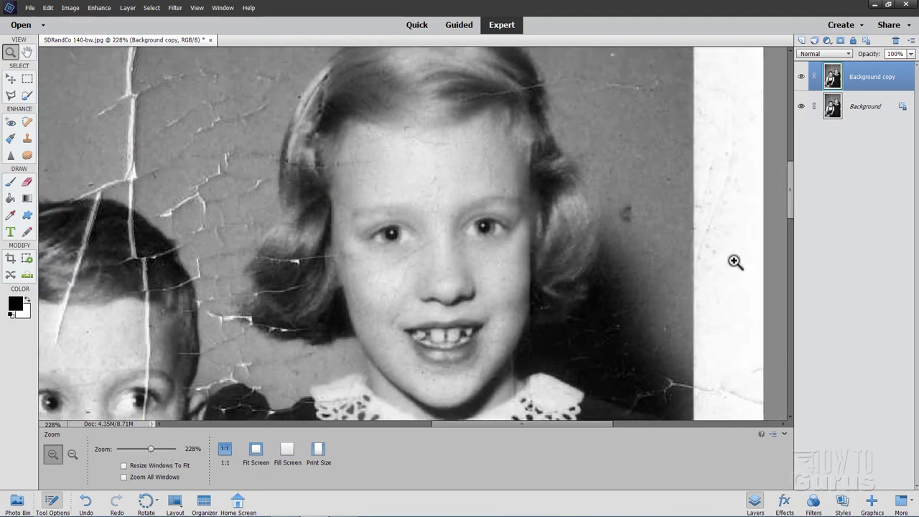
drag(792, 204, 793, 204)
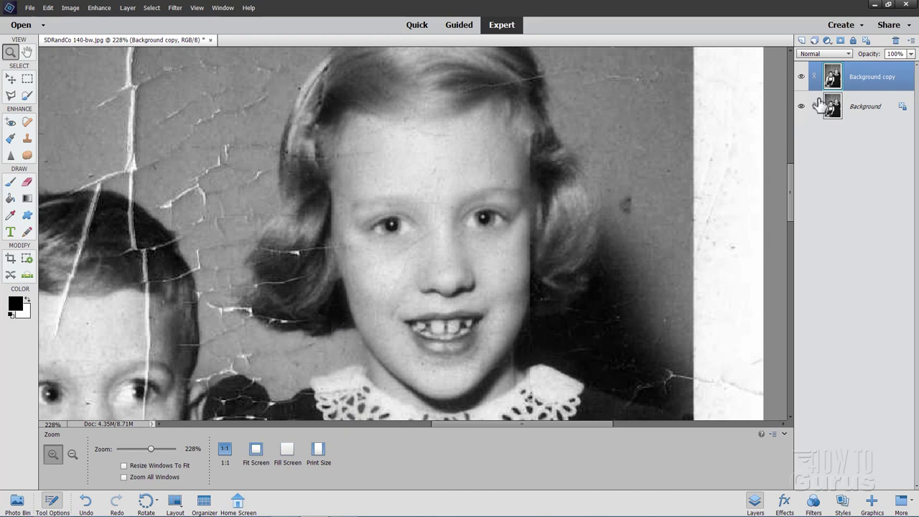
click(840, 40)
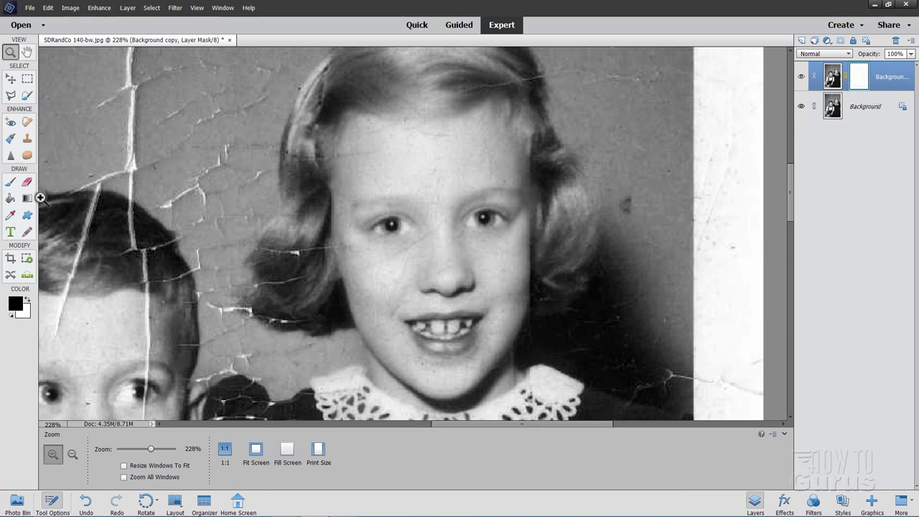
click(10, 182)
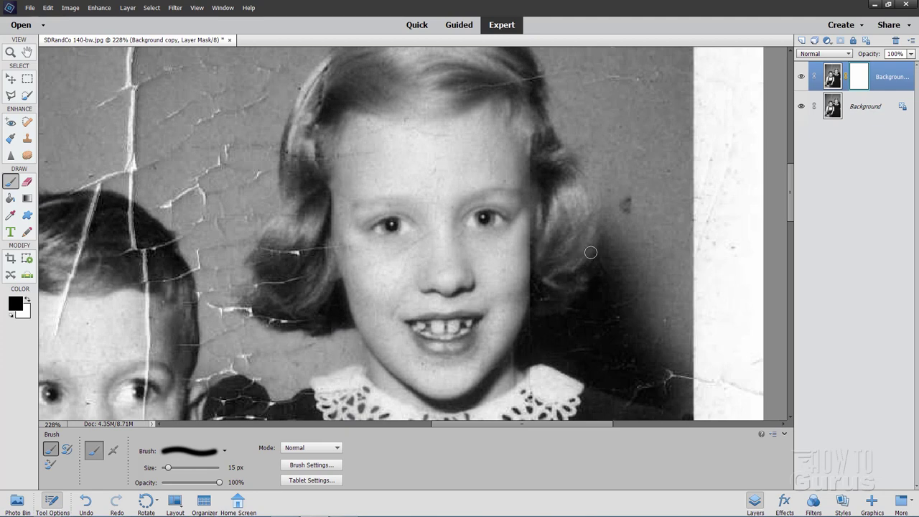
drag(532, 143, 535, 170)
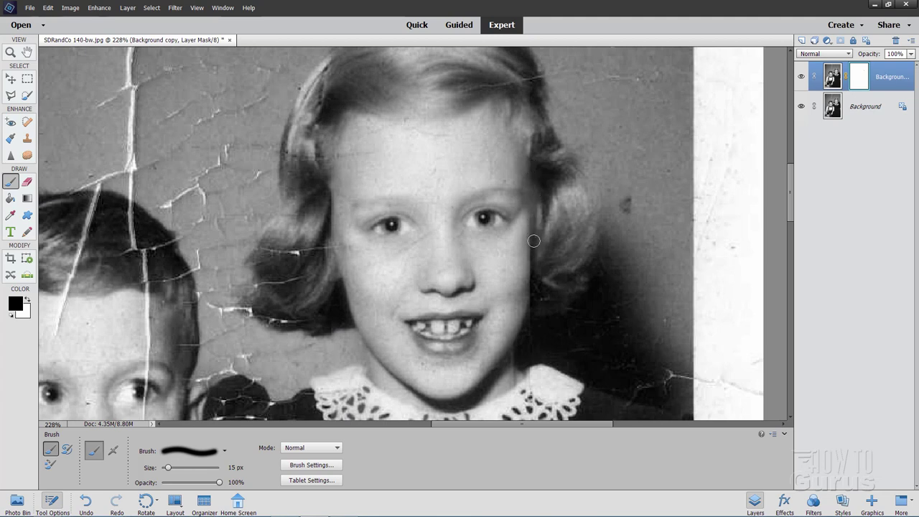
mouse_move(534, 241)
mouse_down()
mouse_move(534, 361)
mouse_move(525, 389)
mouse_up()
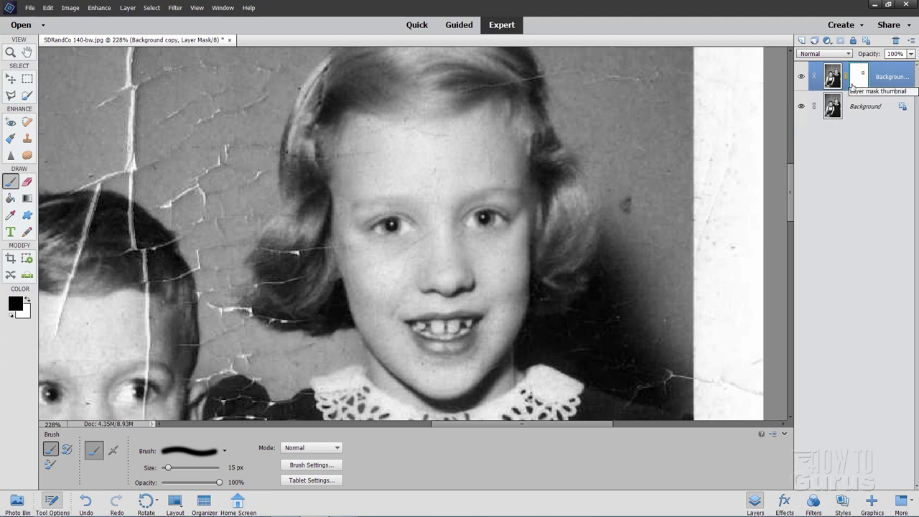
Step: Heal the spots and creases on the girl's forehead in the Background copy image, using a 16 px Spot Healing Brush with Proximity Match
click(832, 77)
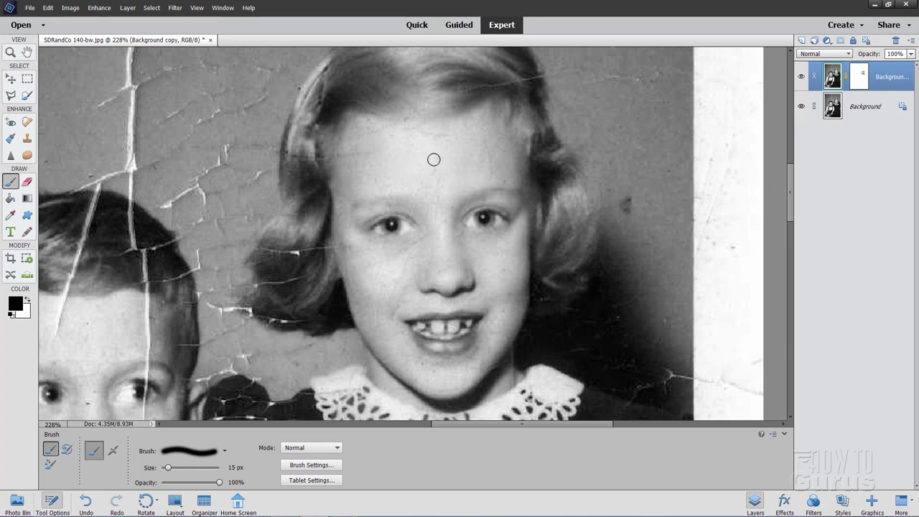
click(27, 122)
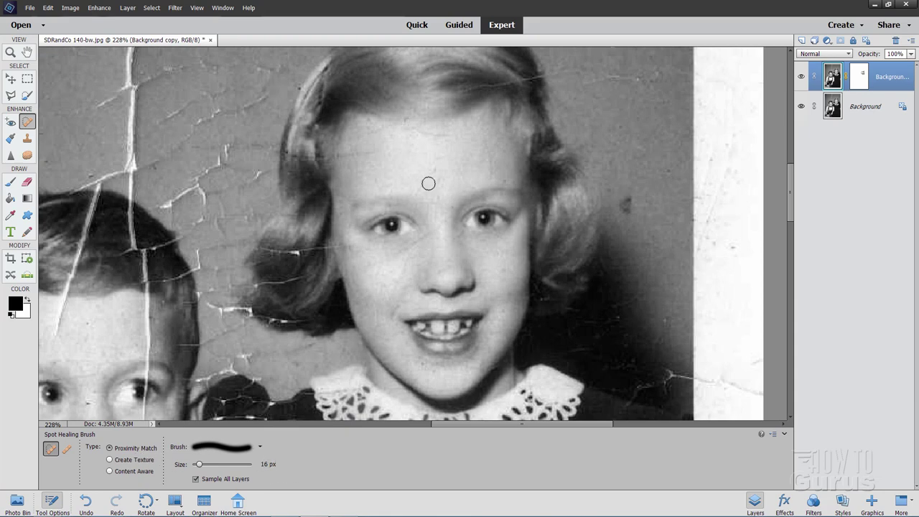
click(433, 171)
mouse_move(452, 167)
mouse_down()
mouse_move(445, 137)
mouse_move(417, 147)
mouse_move(423, 190)
mouse_up()
drag(409, 133, 451, 136)
mouse_move(396, 150)
mouse_down()
mouse_move(352, 156)
mouse_move(375, 167)
mouse_up()
click(342, 156)
drag(380, 131, 357, 136)
click(390, 128)
mouse_move(484, 157)
mouse_down()
mouse_move(506, 179)
mouse_move(463, 169)
mouse_move(469, 177)
mouse_move(434, 216)
mouse_up()
click(472, 154)
click(451, 206)
Step: Heal the blemishes on the girl's nose, cheeks and chin with the Spot Healing Brush
mouse_move(440, 229)
mouse_down()
mouse_move(425, 248)
mouse_move(426, 236)
mouse_move(398, 255)
mouse_move(397, 300)
mouse_up()
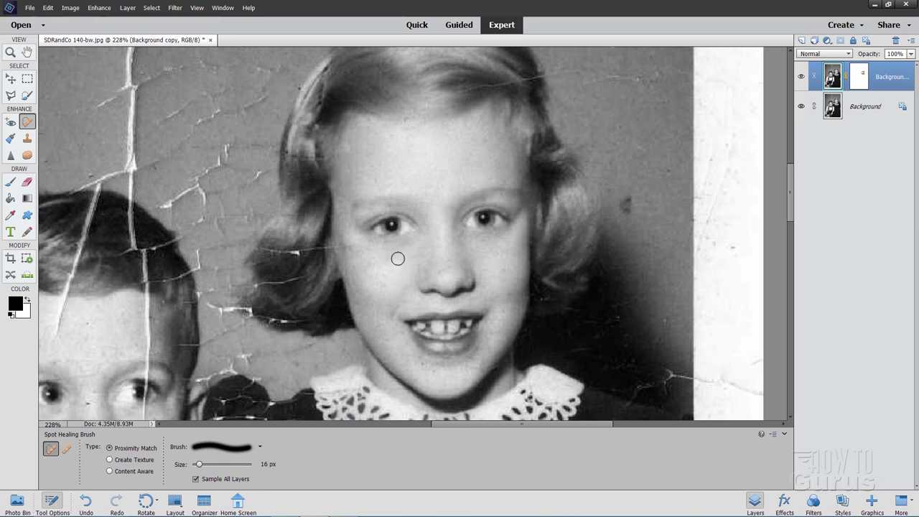
mouse_move(399, 261)
mouse_down()
mouse_move(373, 265)
mouse_move(386, 264)
mouse_move(386, 285)
mouse_move(404, 294)
mouse_move(379, 285)
mouse_move(404, 278)
mouse_move(393, 273)
mouse_move(514, 264)
mouse_move(501, 274)
mouse_up()
click(371, 268)
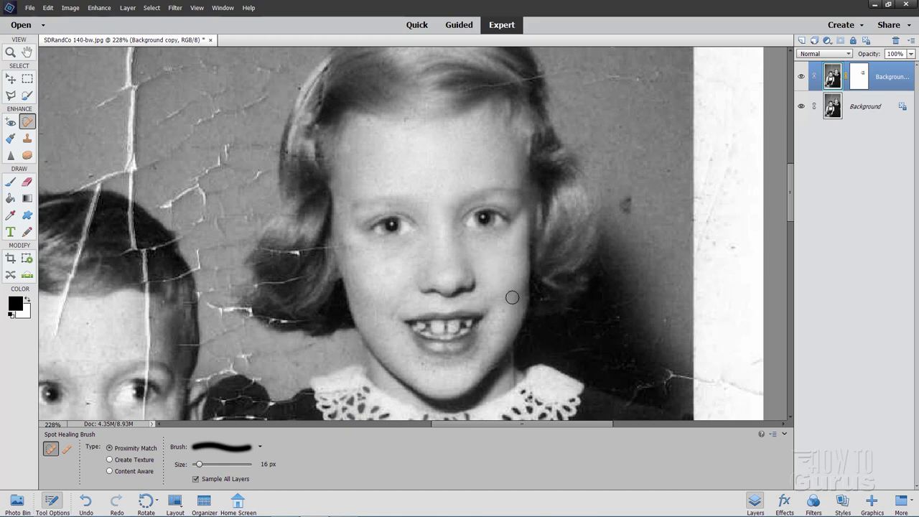
click(478, 352)
drag(481, 352, 478, 366)
click(429, 371)
drag(377, 301, 380, 325)
drag(388, 270, 375, 272)
Step: Heal the scratches across the girl's hair and the marks along the left edge of her face
drag(448, 89, 531, 81)
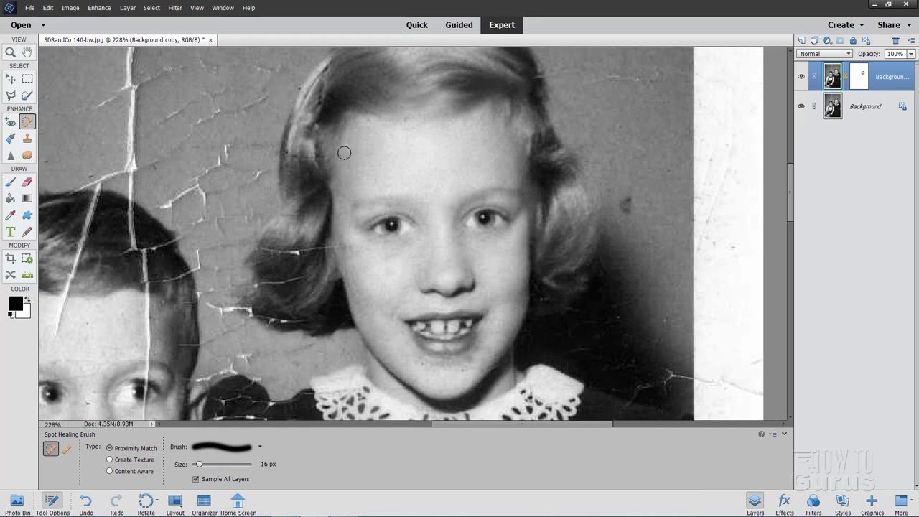
mouse_move(318, 162)
mouse_down()
mouse_move(305, 154)
mouse_move(295, 179)
mouse_up()
mouse_move(316, 240)
mouse_down()
mouse_move(290, 267)
mouse_move(292, 242)
mouse_move(290, 263)
mouse_move(298, 252)
mouse_move(284, 267)
mouse_move(263, 253)
mouse_up()
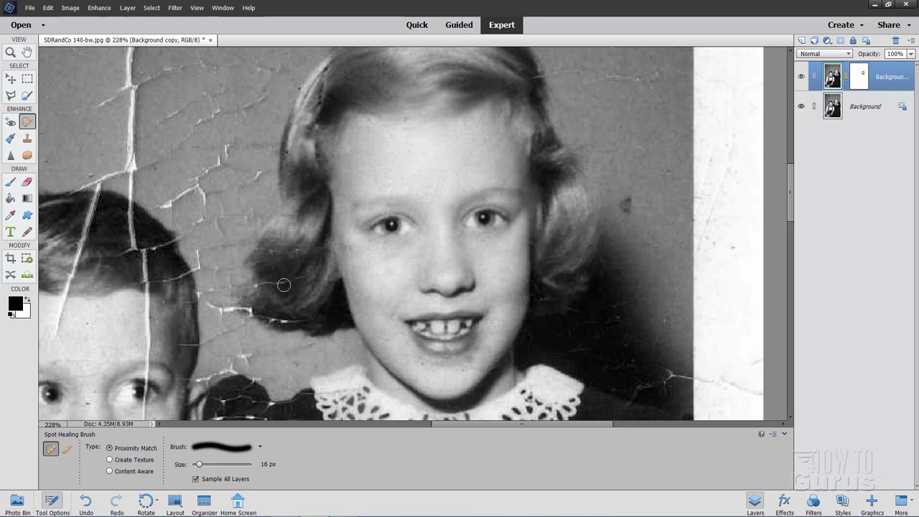
drag(280, 285, 268, 283)
drag(346, 245, 347, 251)
click(341, 246)
click(343, 202)
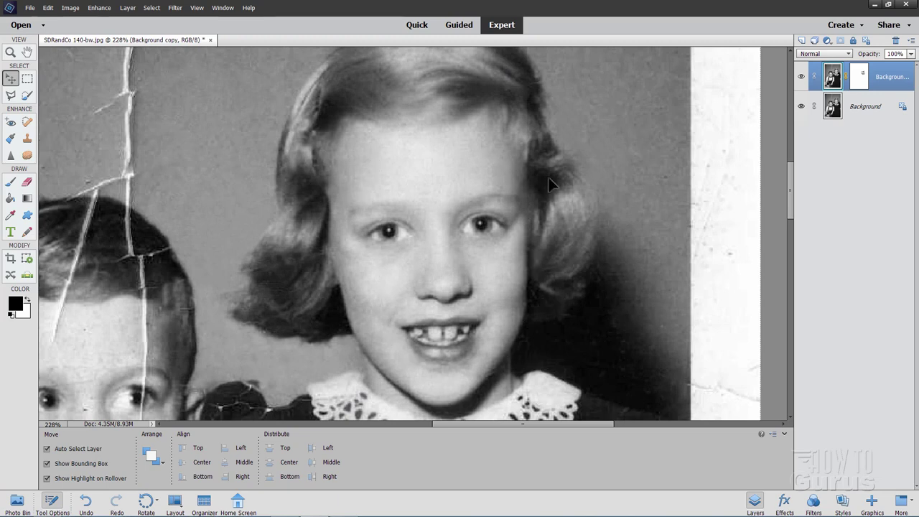
Step: Toggle the Background copy layer's visibility to compare the healed photo with the original
click(801, 77)
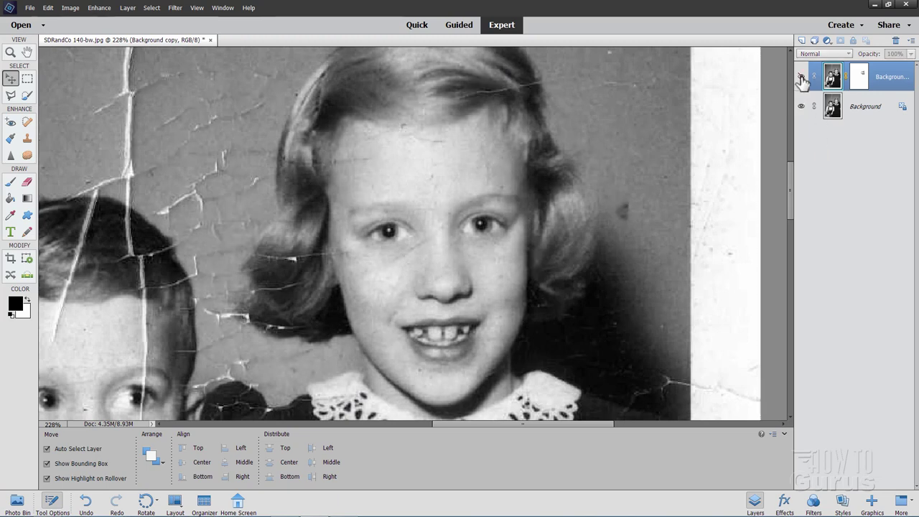
click(801, 78)
click(801, 78)
click(801, 77)
click(802, 78)
click(801, 78)
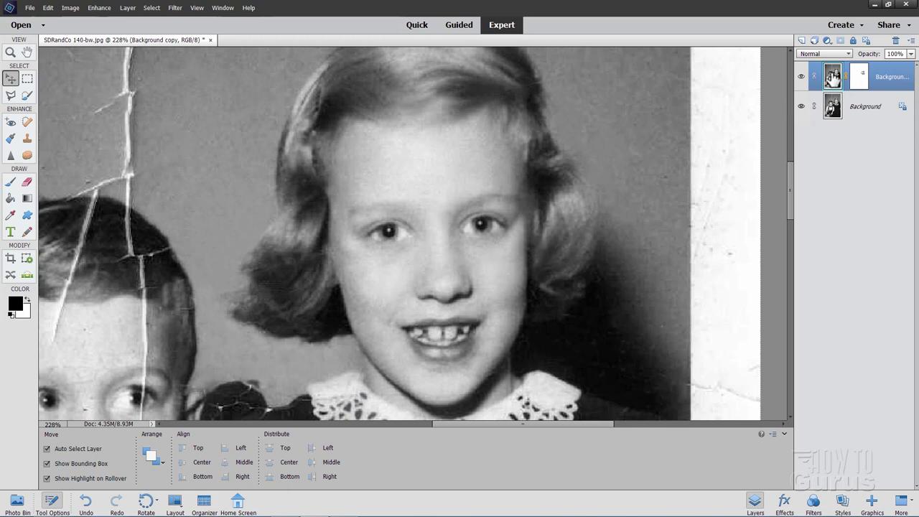
Step: Duplicate the Background copy layer as Background copy 2 and hide the Background copy layer
right_click(890, 79)
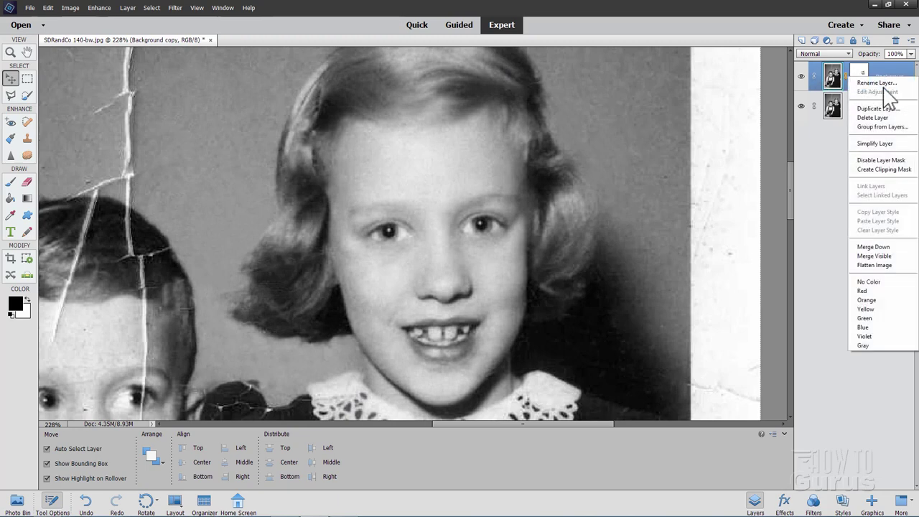
click(876, 108)
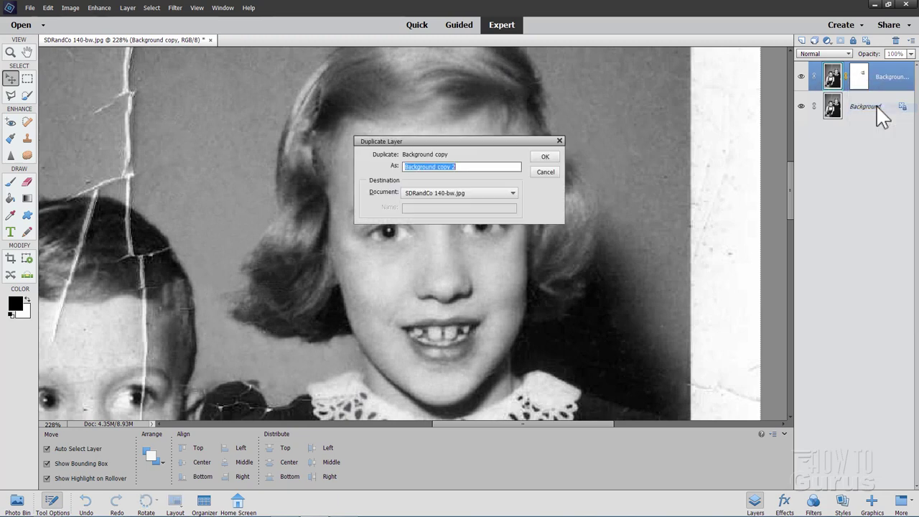
click(545, 157)
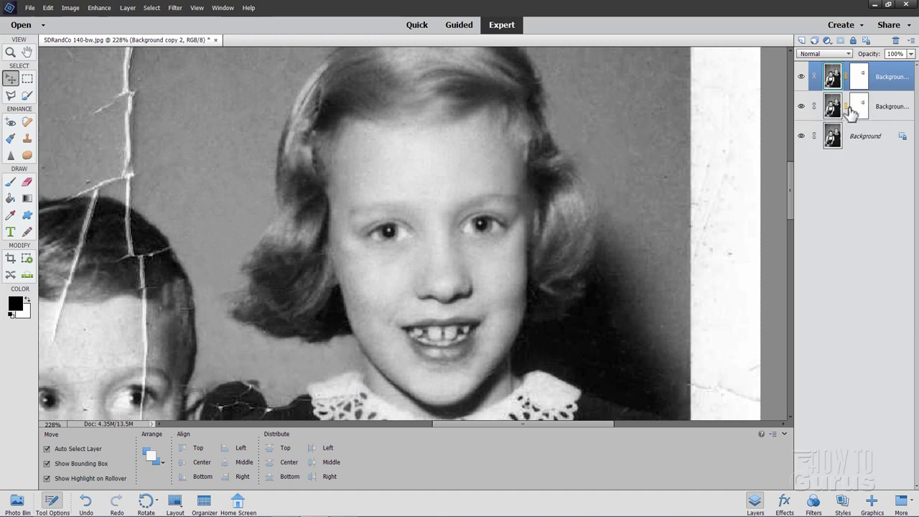
click(802, 107)
Step: Apply Smooth Skin to the girl's face on the Background copy 2 layer with Smoothness at maximum
click(100, 8)
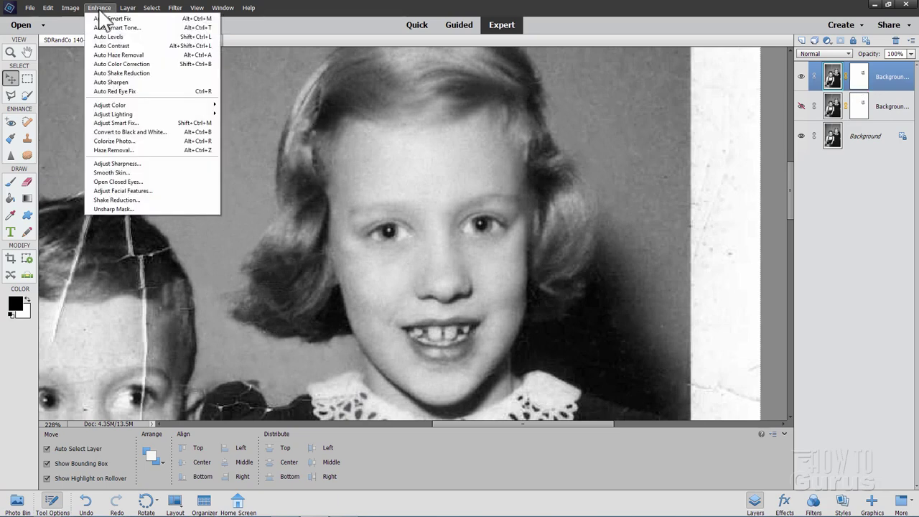
click(125, 172)
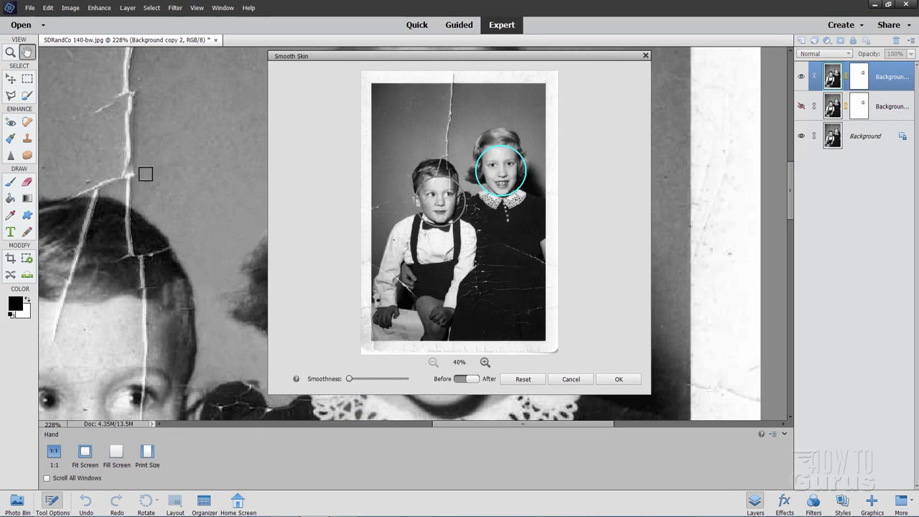
click(485, 362)
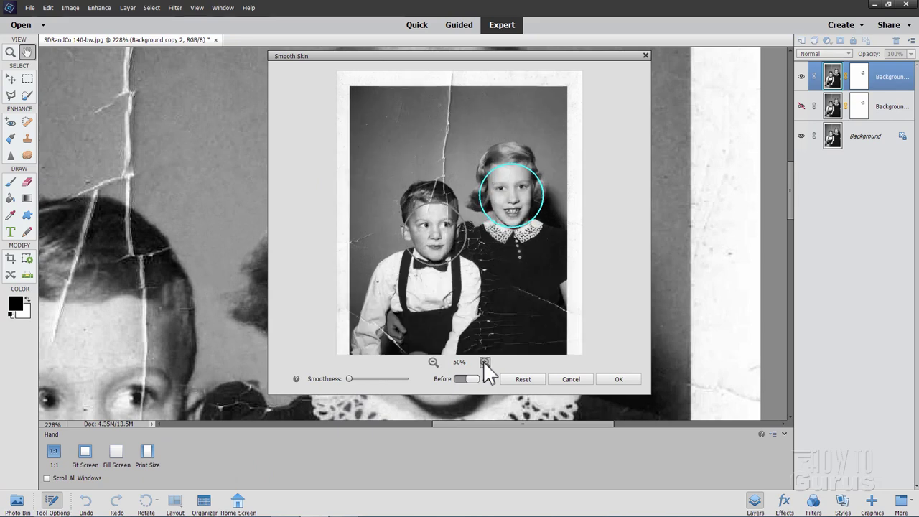
click(485, 362)
click(485, 362)
click(485, 362)
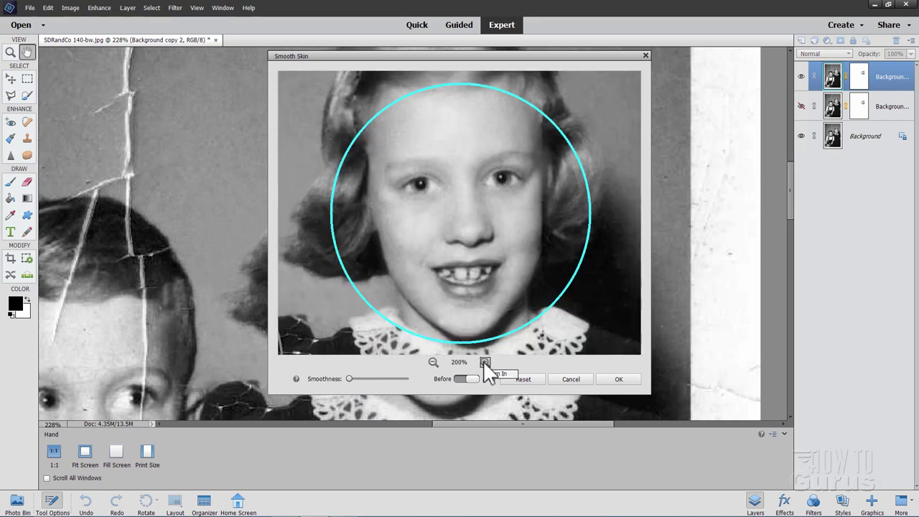
click(407, 379)
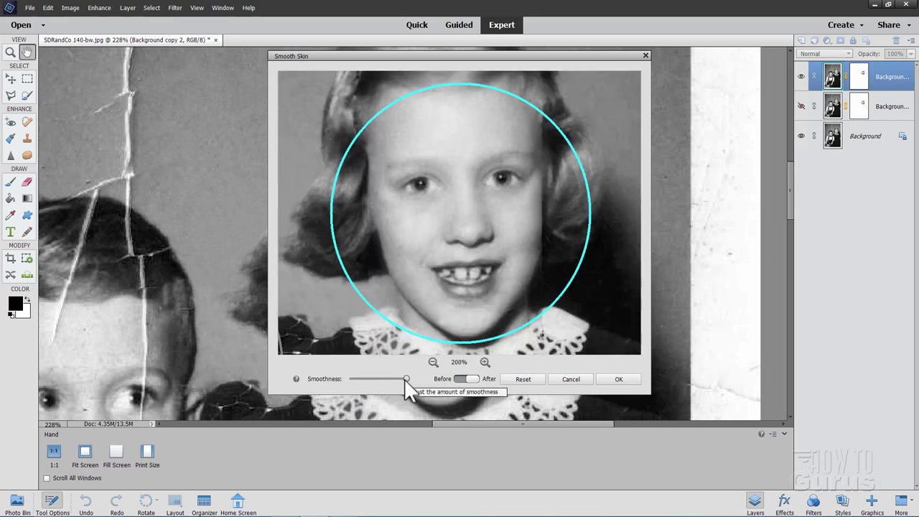
click(611, 379)
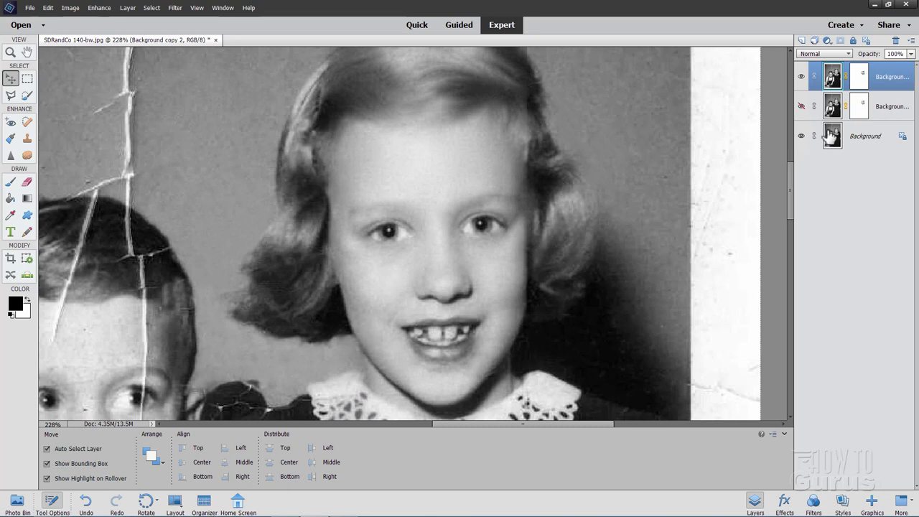
Step: Toggle the Background copy 2 layer's visibility to compare the retouched face with the original, leaving the layer shown
click(801, 76)
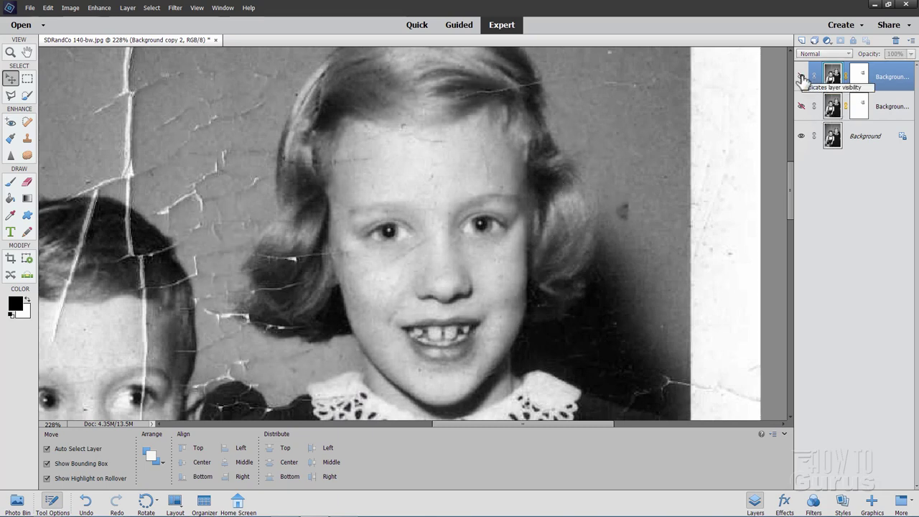
click(801, 76)
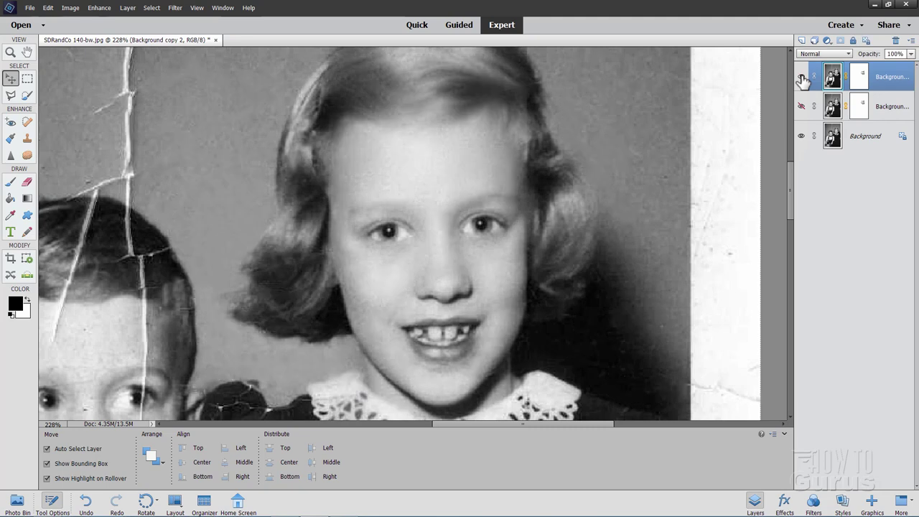
click(801, 76)
click(800, 78)
click(802, 78)
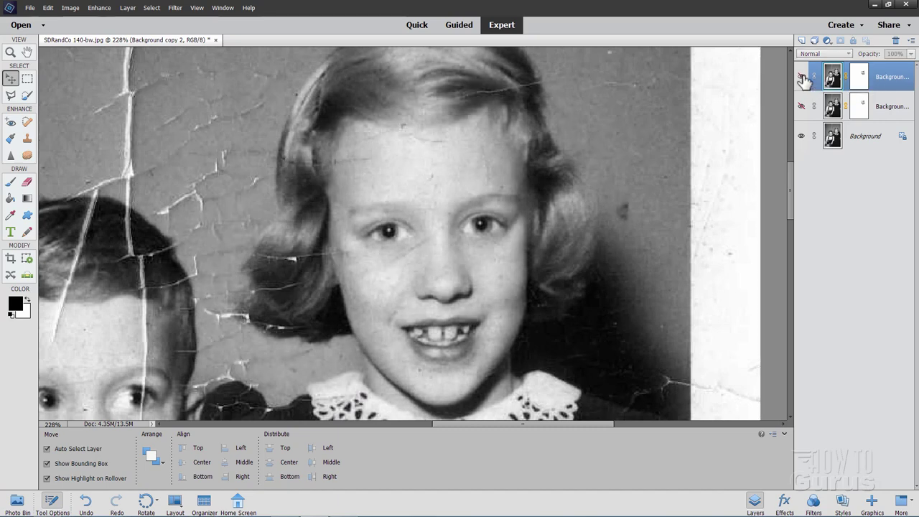
click(802, 78)
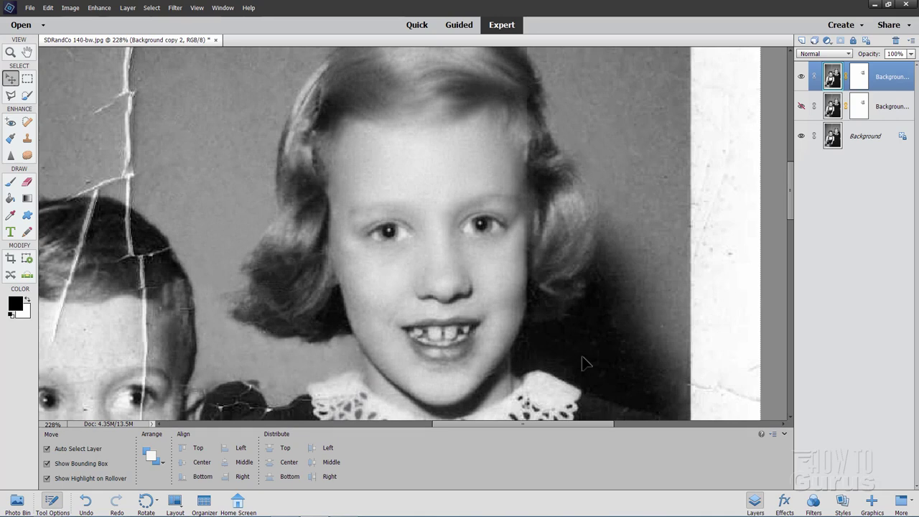
click(101, 7)
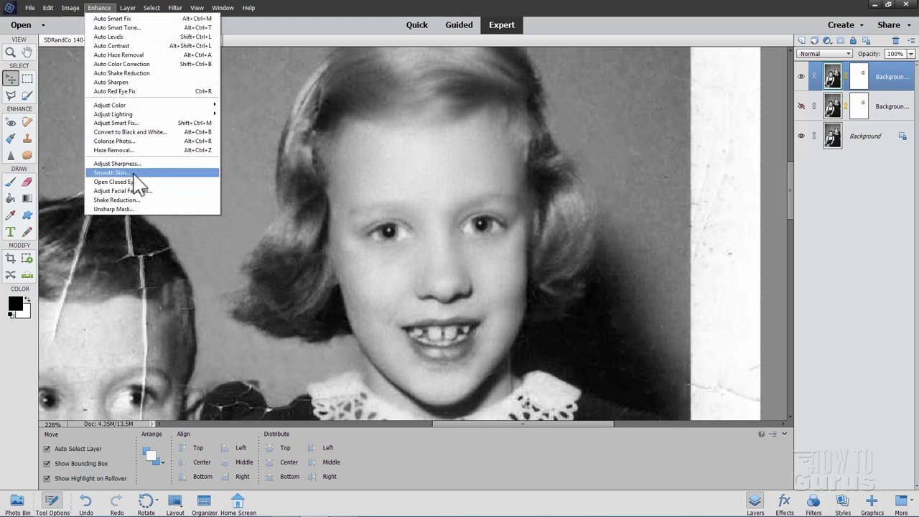
click(594, 19)
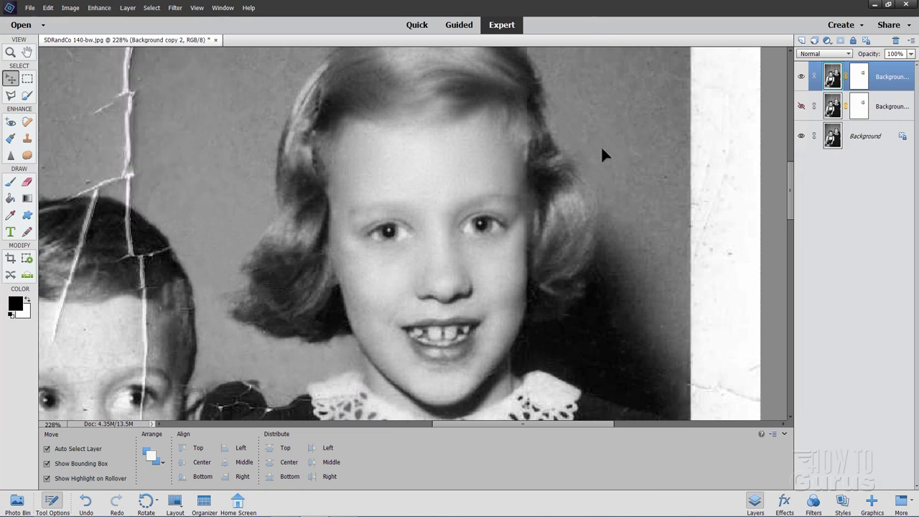